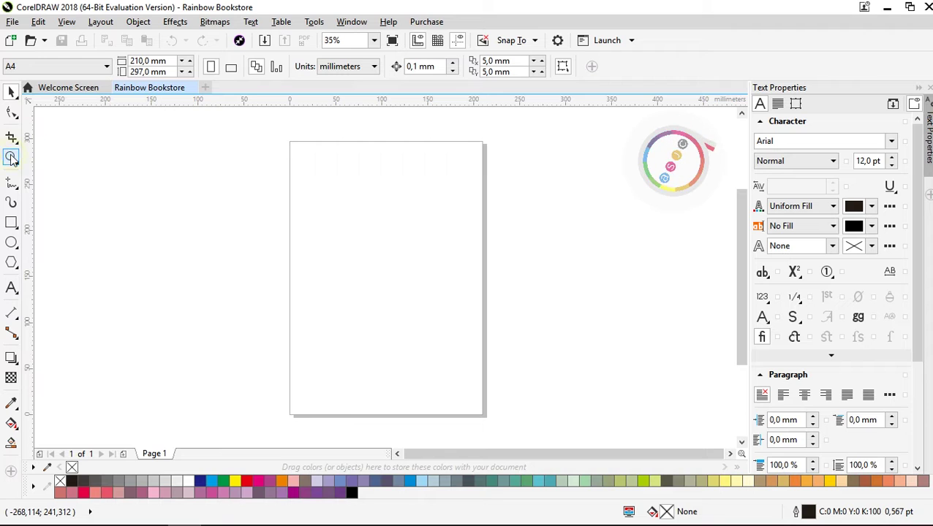
Draw a rectangle about 56 mm wide and 74 mm high on the page and convert it to curves
key(z)
drag(286, 317, 488, 229)
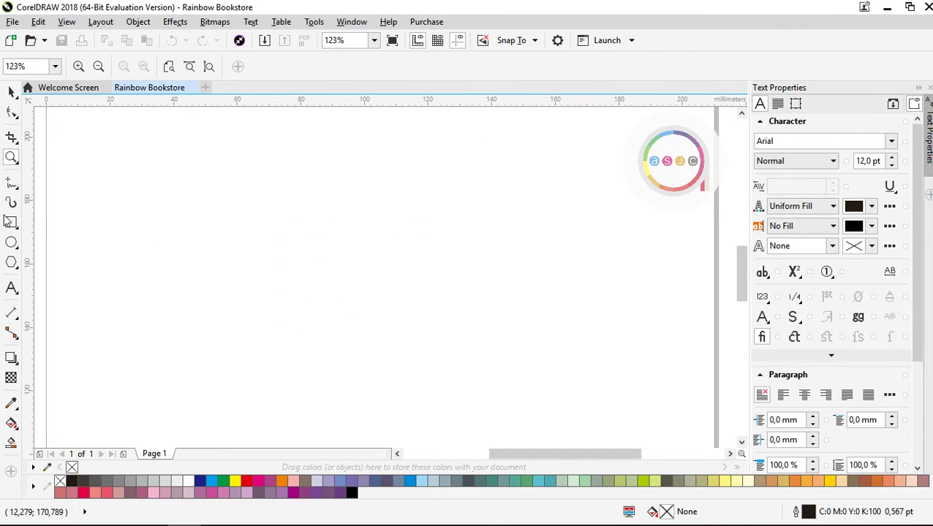
drag(162, 160, 342, 395)
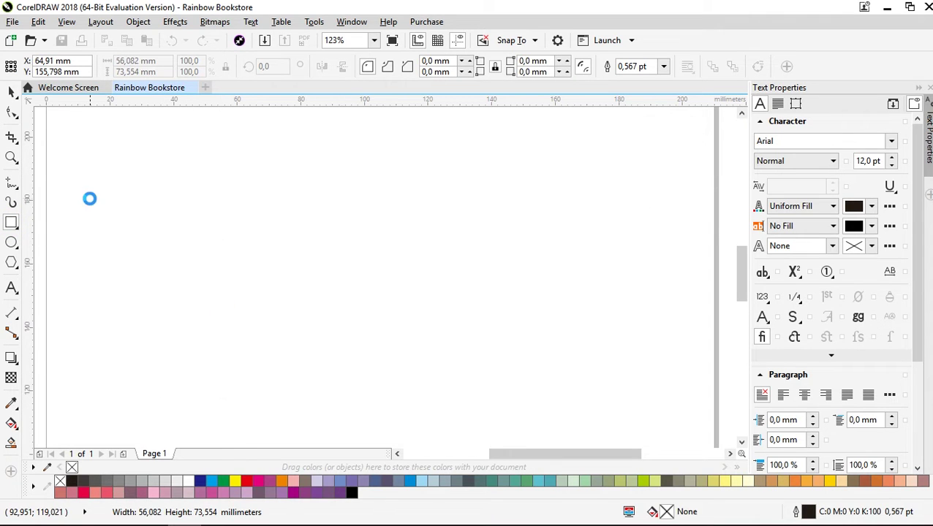
click(11, 114)
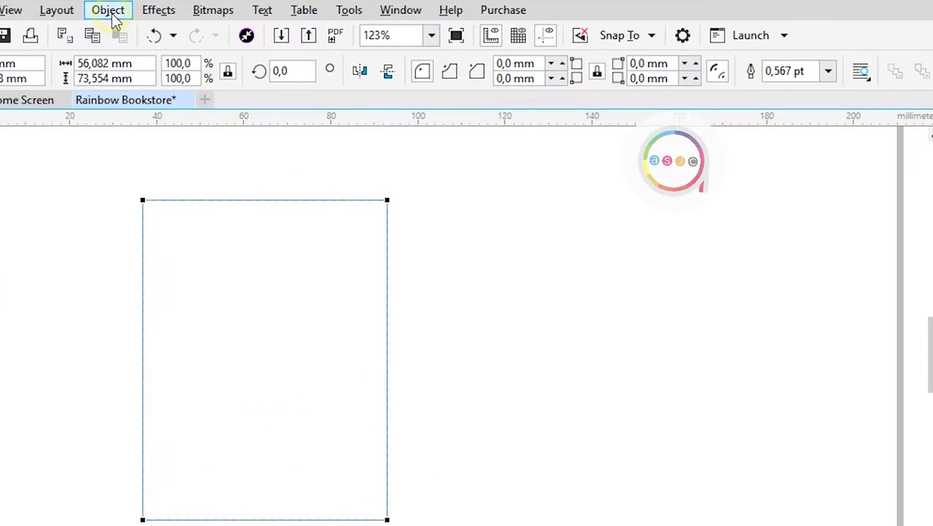
click(109, 10)
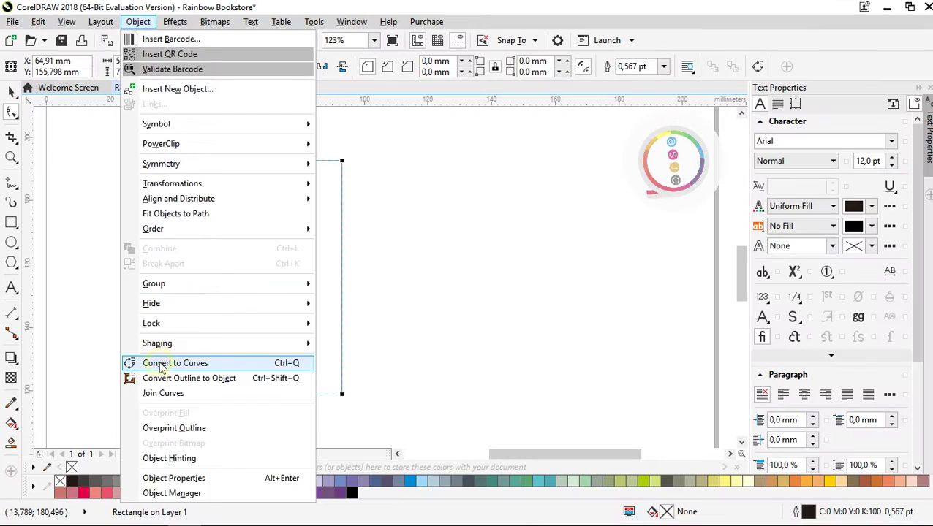
click(161, 364)
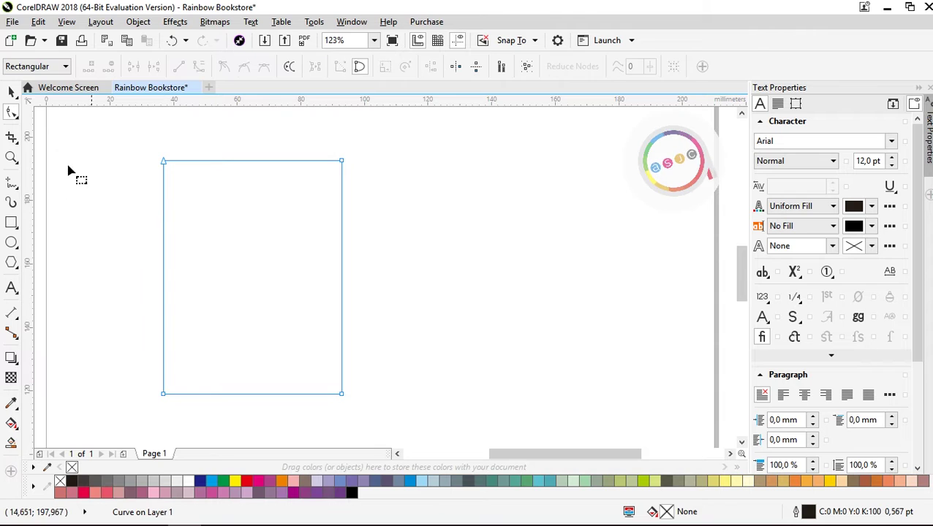
Draw a vertical line through the rectangle's centre from top to bottom edge and shift it up about 5 mm
click(12, 183)
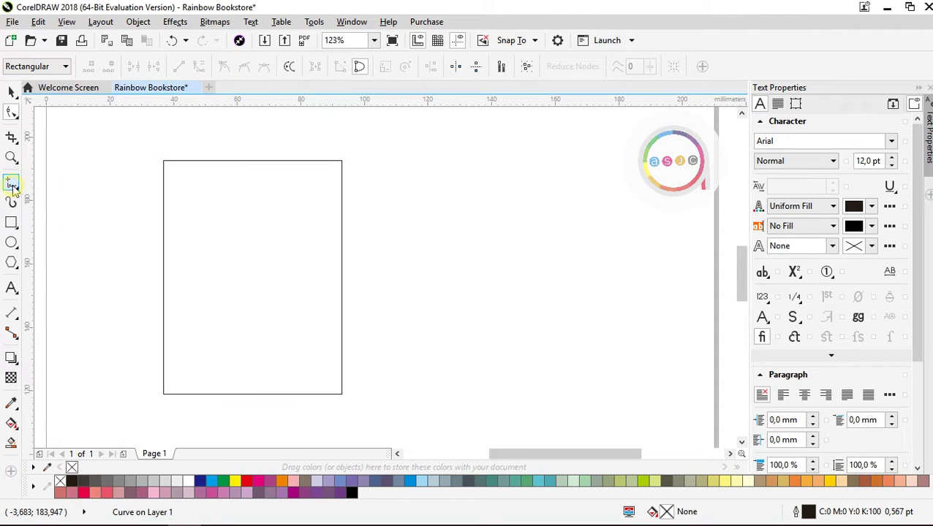
click(251, 160)
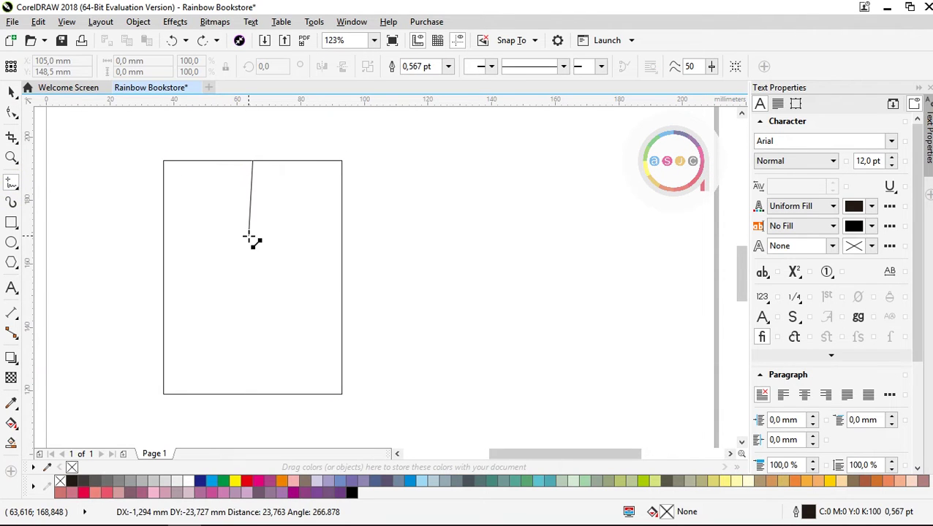
click(252, 394)
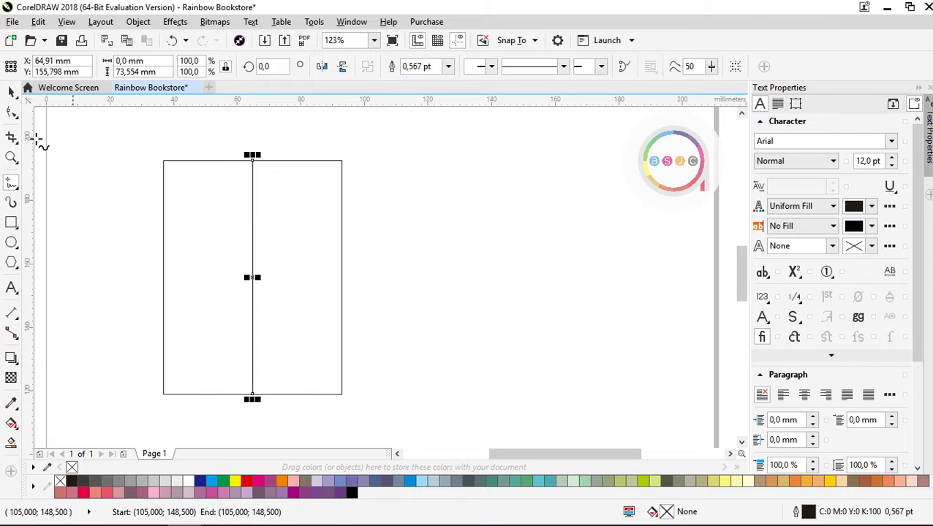
click(9, 93)
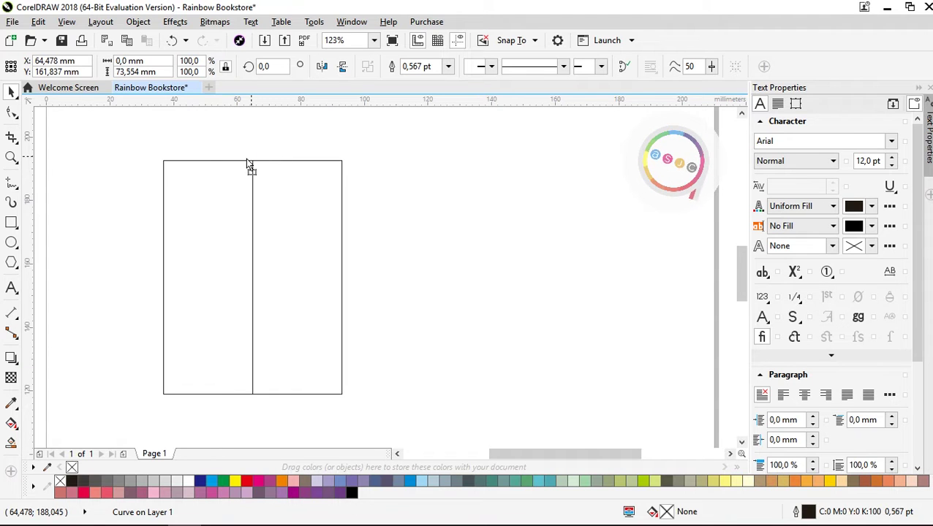
drag(247, 160, 251, 158)
click(267, 148)
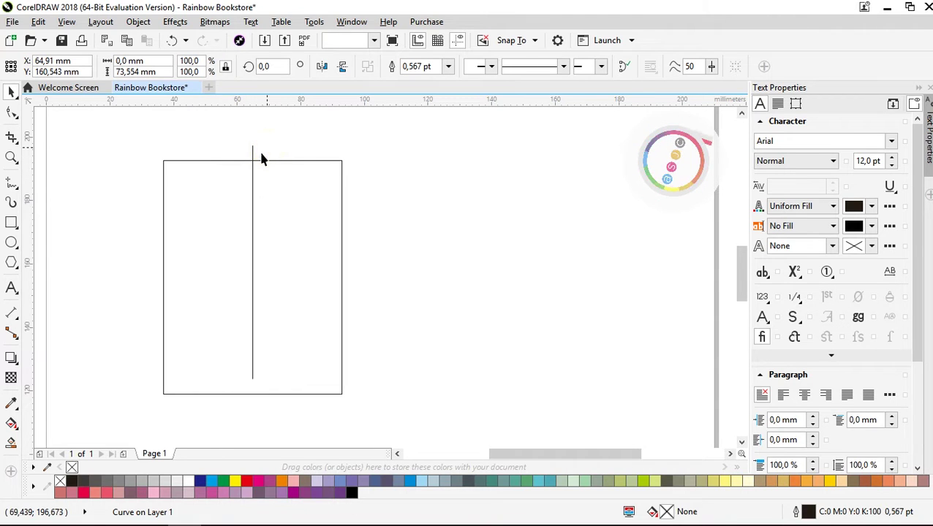
Select all four nodes of the rectangle and convert its straight segments to curves
click(228, 170)
click(207, 172)
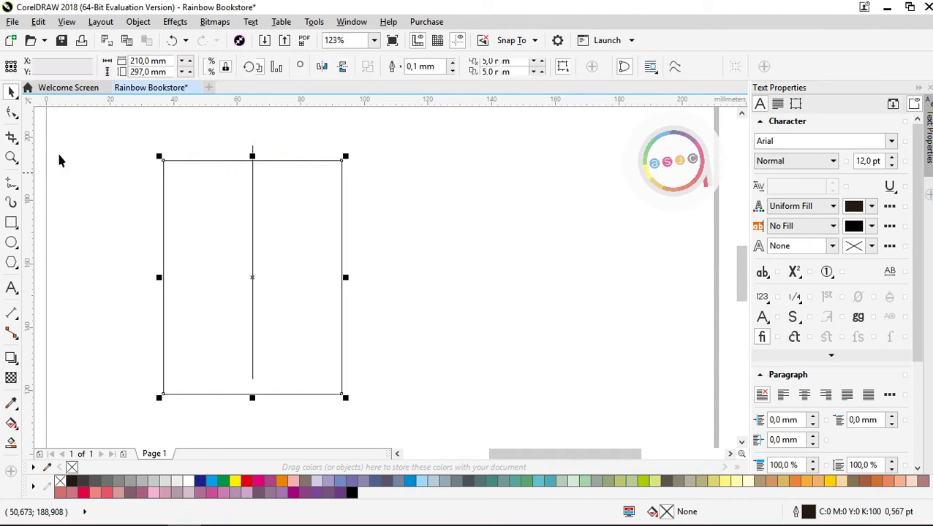
click(12, 113)
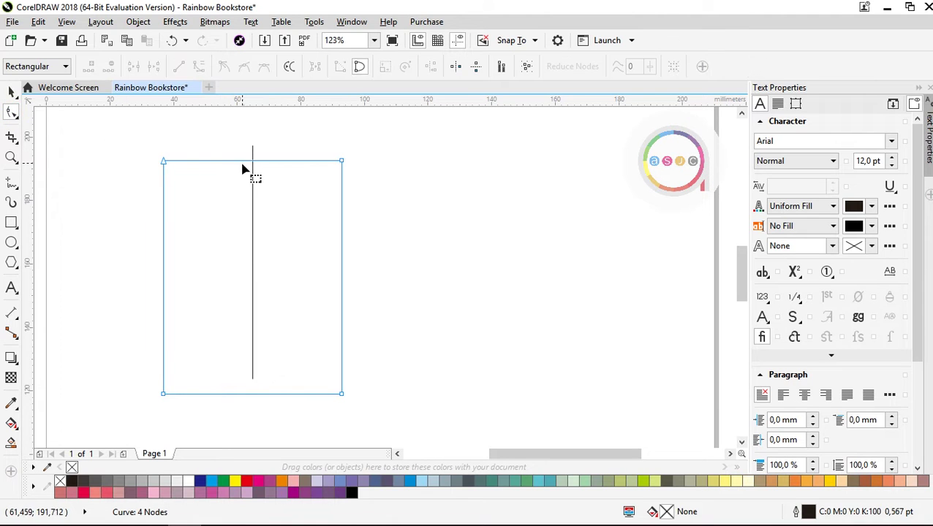
drag(341, 294, 441, 413)
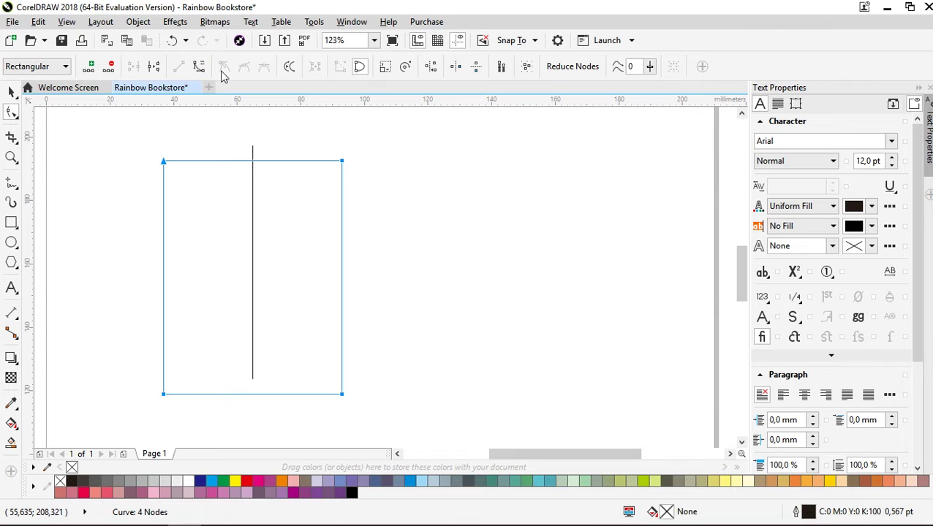
click(277, 137)
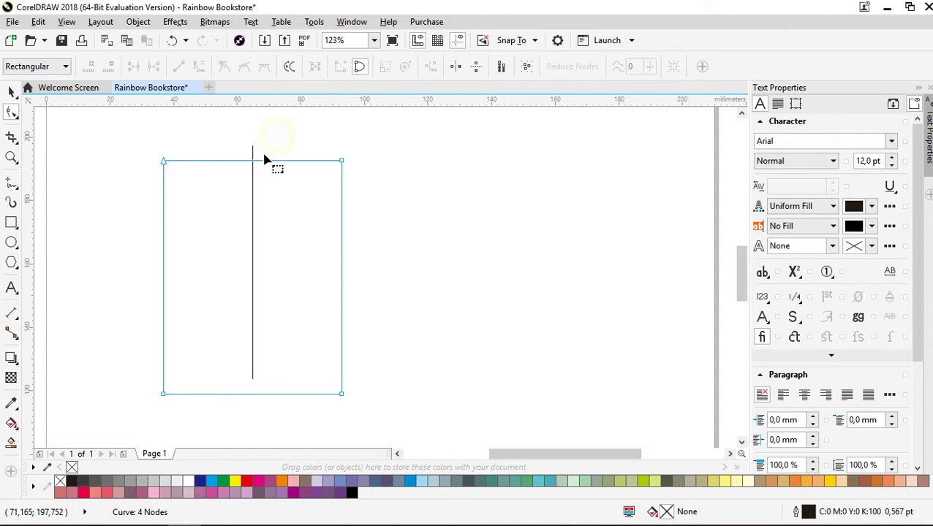
Bend the rectangle's top and bottom edges upward into arcs that meet the ends of the vertical line
drag(255, 163, 253, 147)
click(251, 394)
drag(251, 399, 253, 378)
key(space)
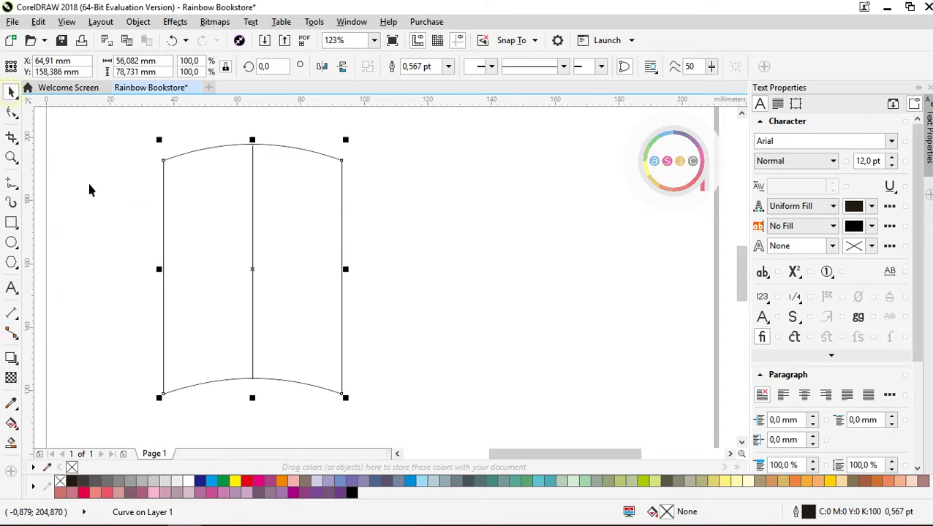
Delete the vertical guide line inside the curved shape
click(209, 131)
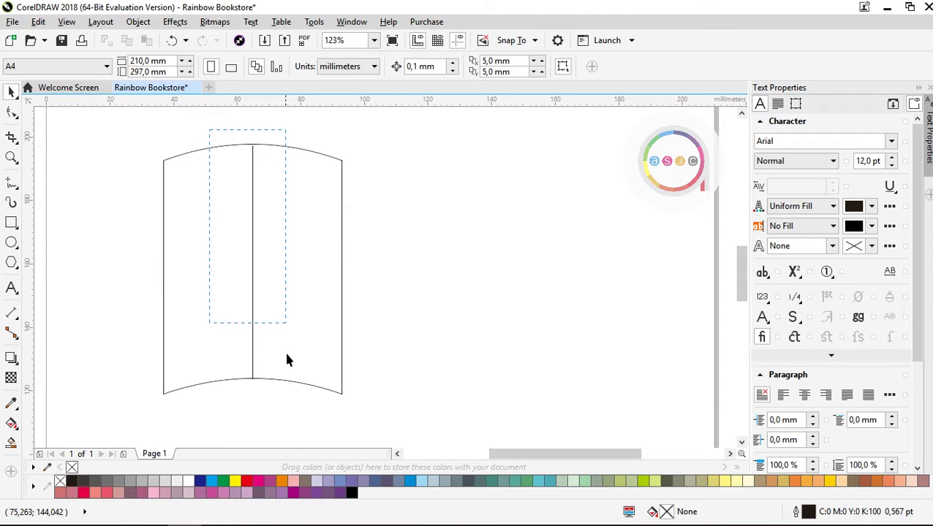
drag(288, 393, 288, 395)
key(Delete)
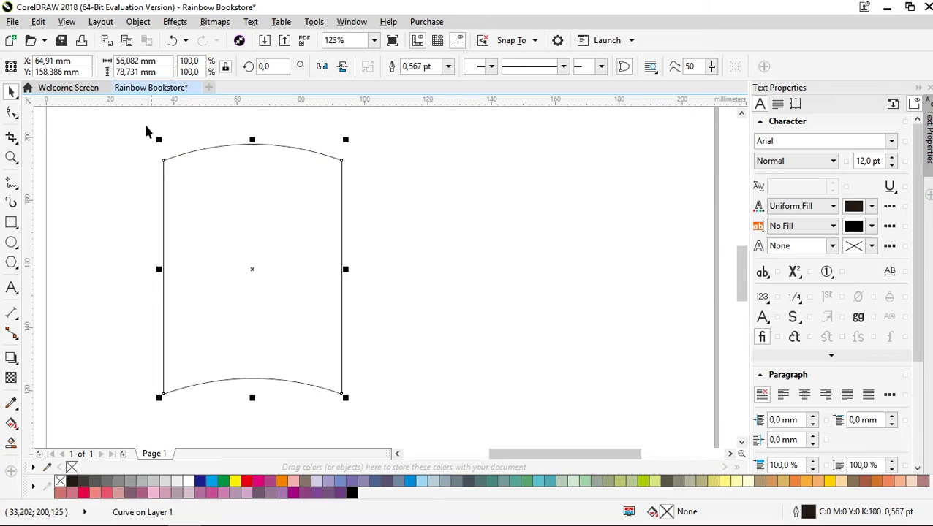
Move the curved shape towards the middle of the page and scale it down proportionally to about 44 by 61 mm
drag(161, 164, 321, 175)
click(409, 152)
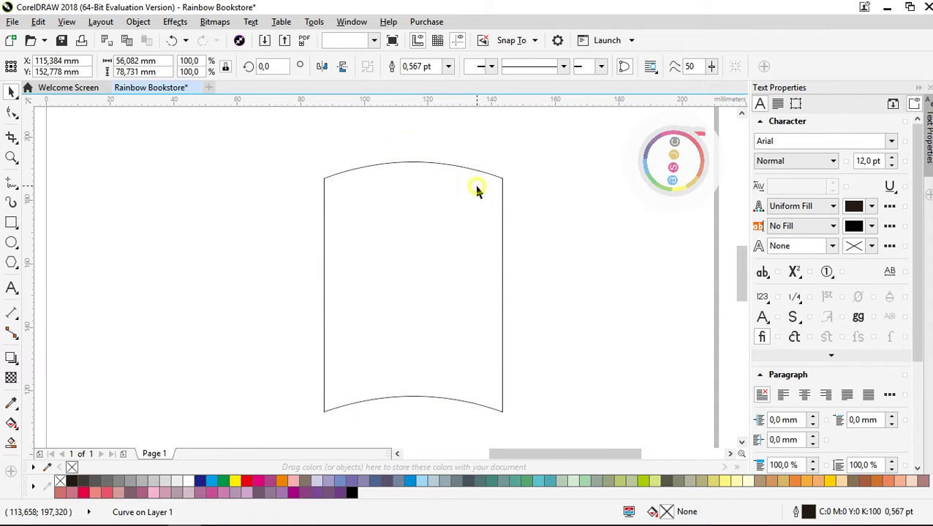
drag(504, 157, 463, 218)
drag(399, 288, 421, 247)
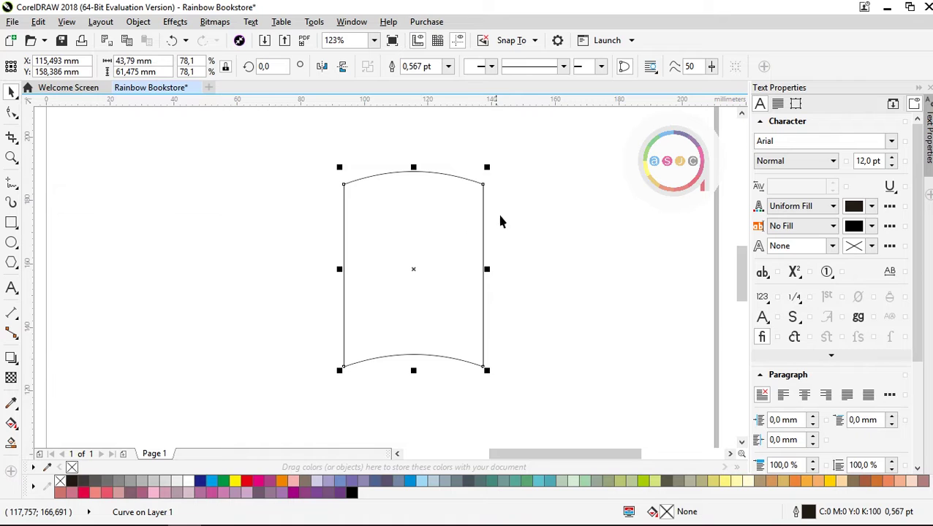
Skew the curved shape vertically so its left side rises, making it about 68 mm high overall
click(427, 222)
drag(338, 269, 333, 234)
click(298, 217)
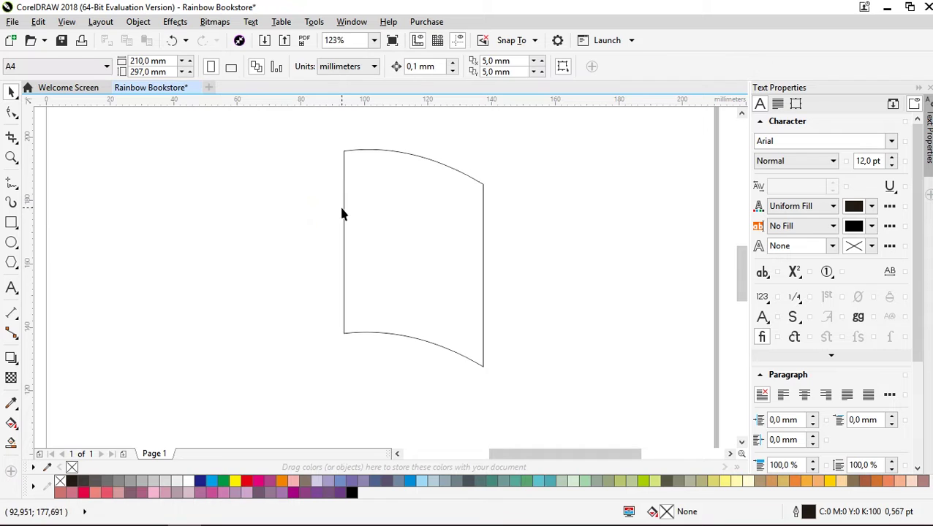
Make a copy of the page shape skewed with its left side lower, about 63 mm high overall
click(371, 183)
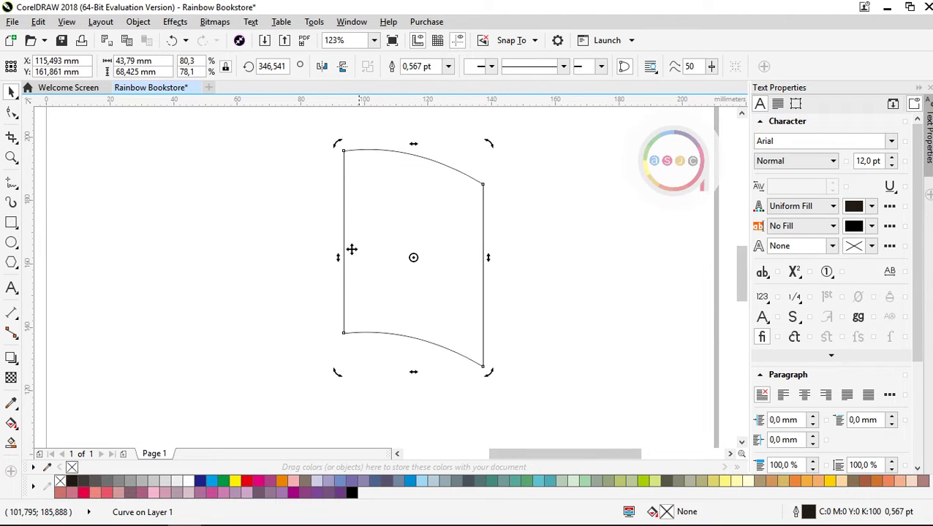
drag(339, 260, 326, 281)
right_click(326, 281)
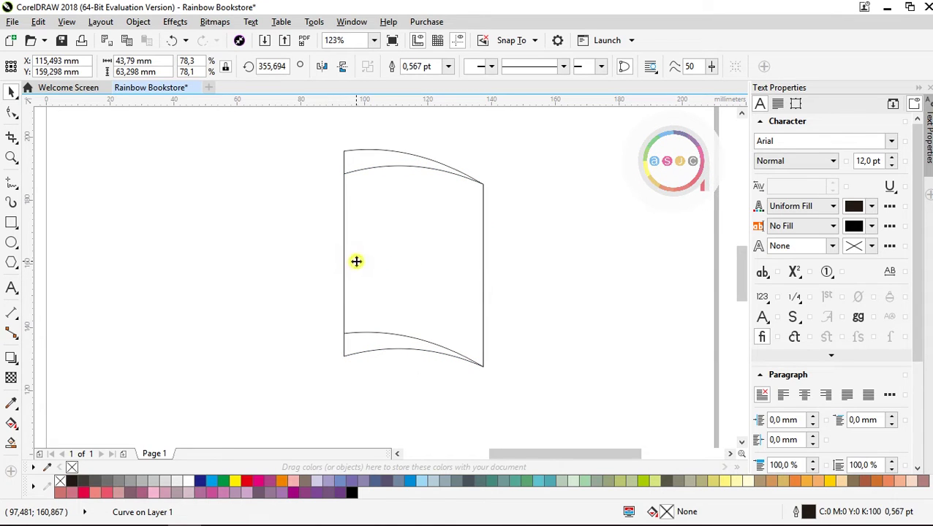
Stretch the copied page leftward to about 50 mm wide and repeat the duplication to make a third page
drag(344, 265, 321, 276)
key(ctrl+d)
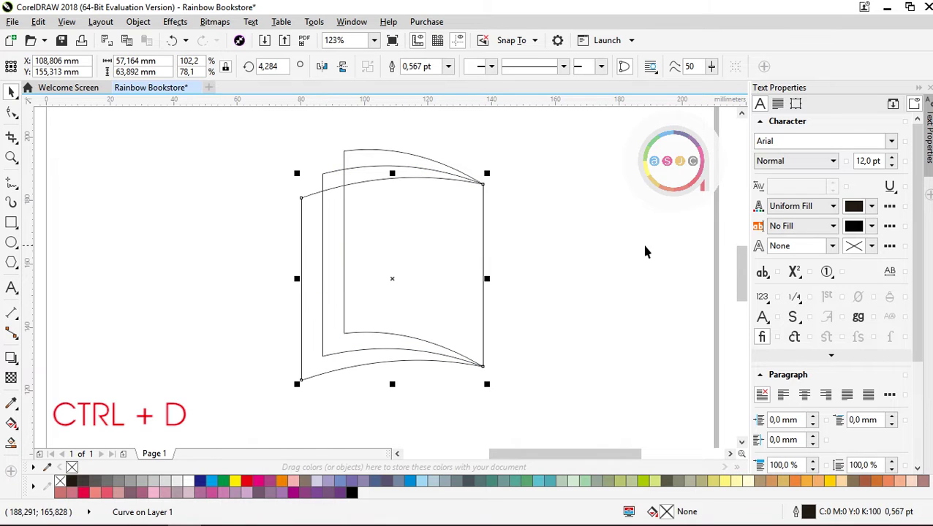
click(538, 248)
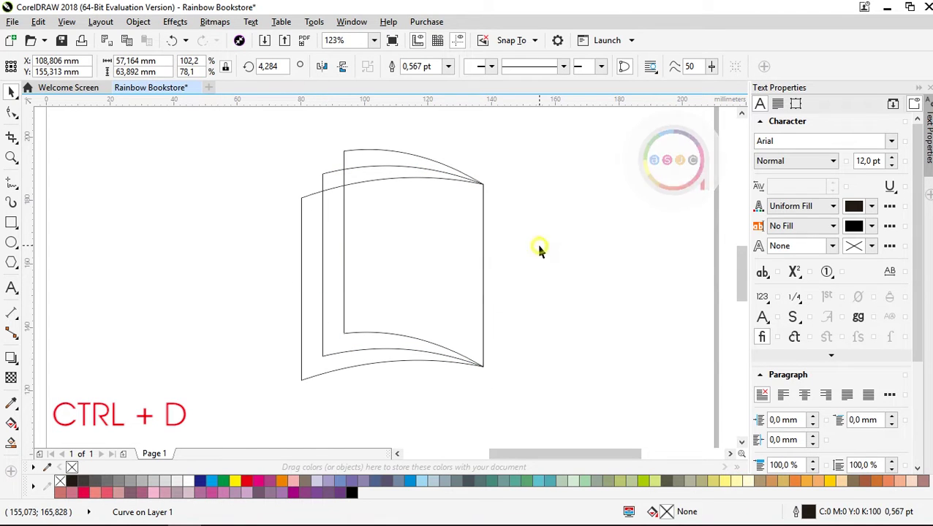
Fill the back and front pages with pink (C0 M40 Y20 K0) and the middle page with orange (C0 M60 Y100 K0)
click(356, 150)
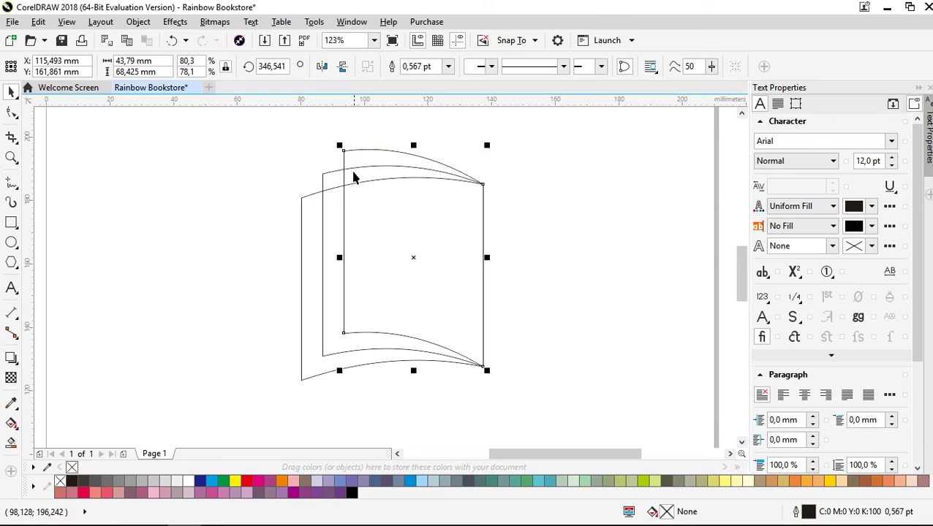
click(293, 481)
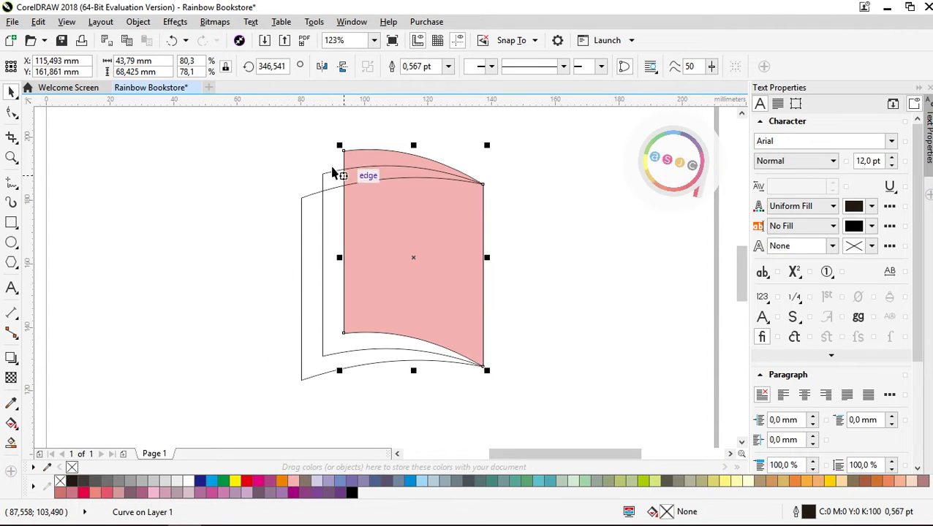
click(323, 177)
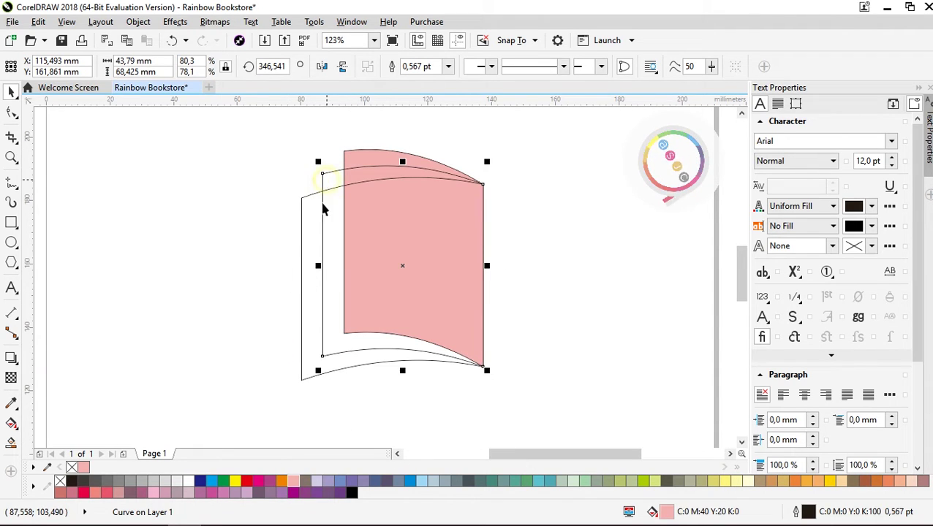
click(282, 480)
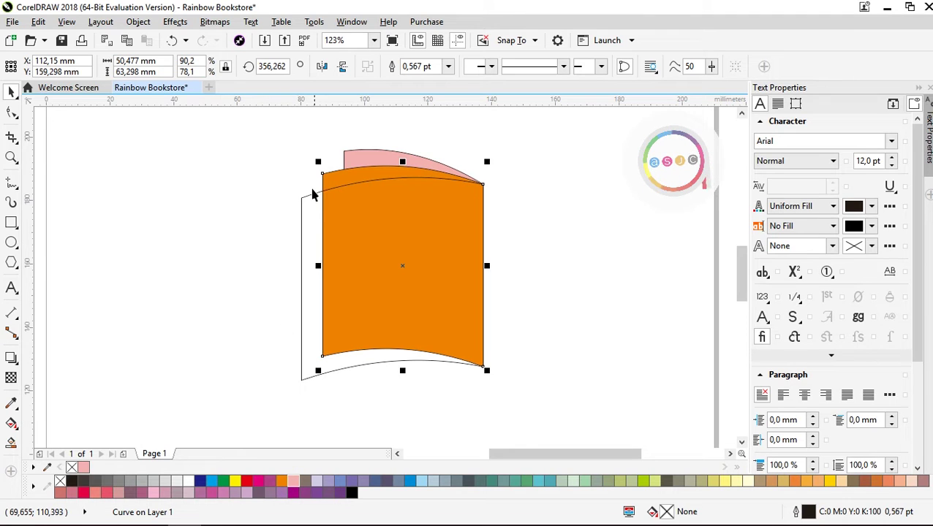
click(303, 208)
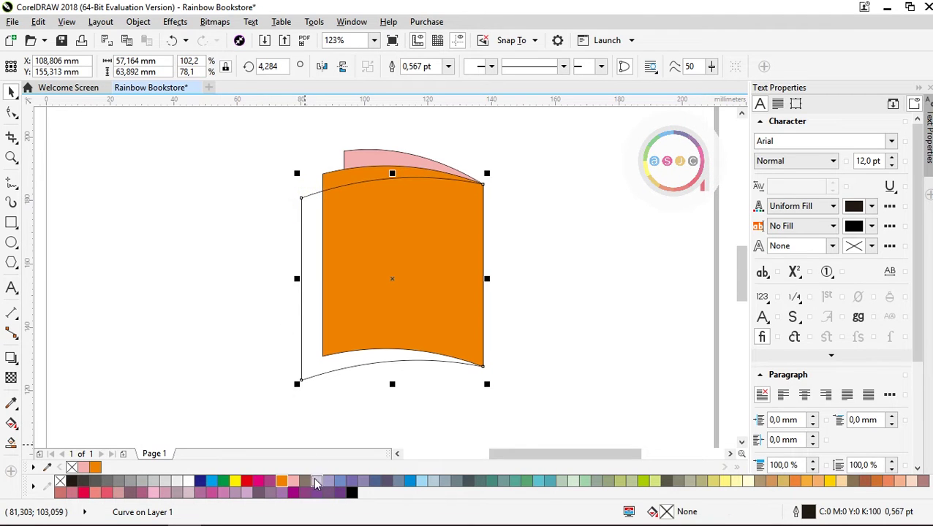
click(294, 482)
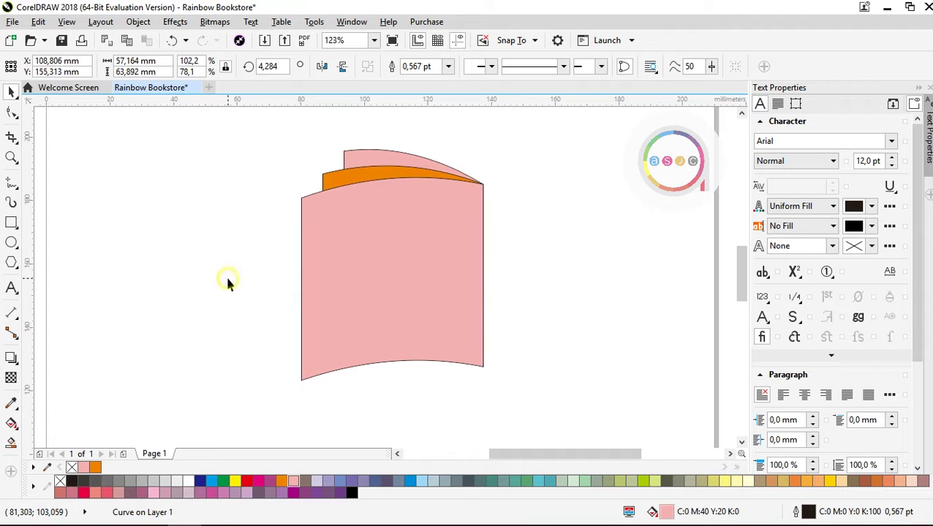
Send the orange middle page to the back of the page
click(323, 169)
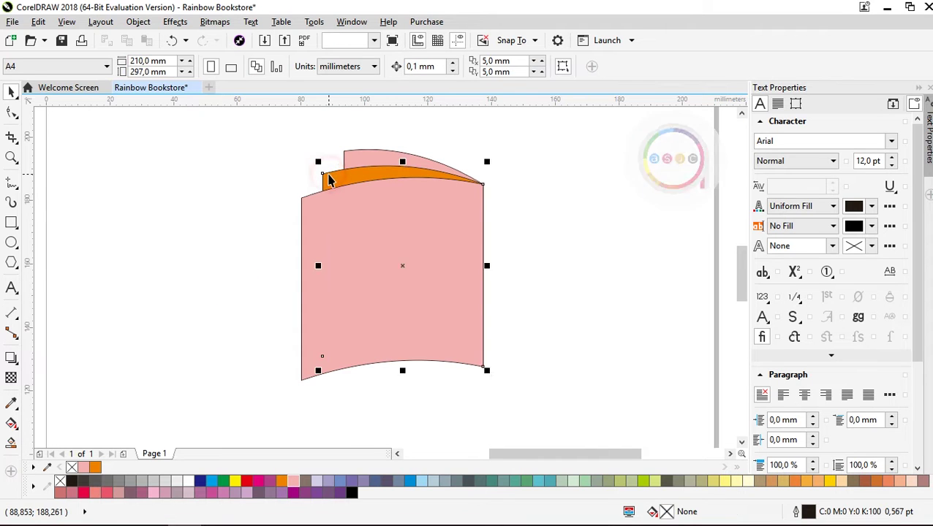
right_click(328, 175)
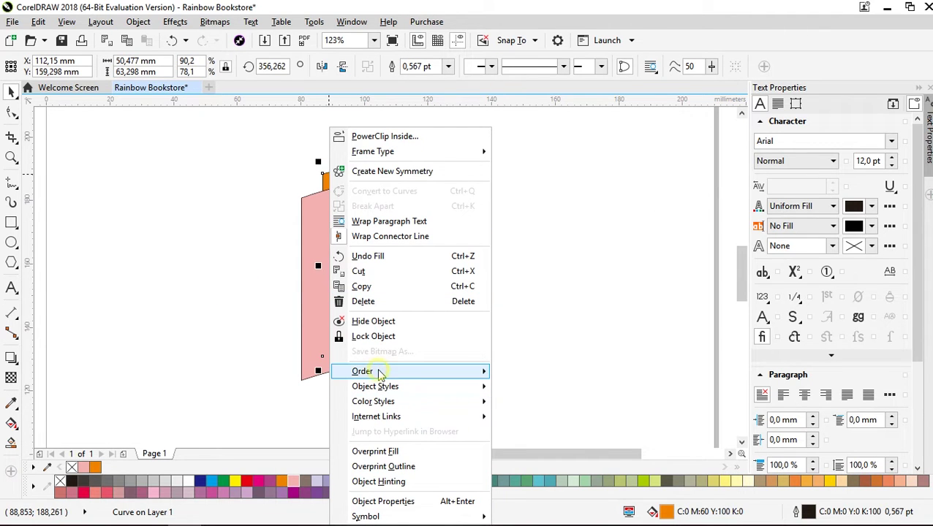
mouse_move(381, 373)
click(514, 388)
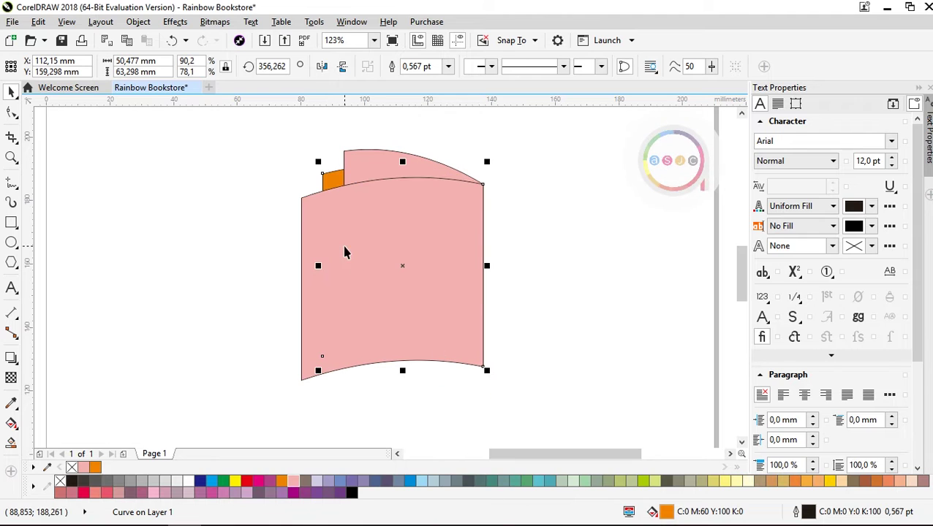
Send the widest pink page to the back of the page order, behind the orange page
click(308, 210)
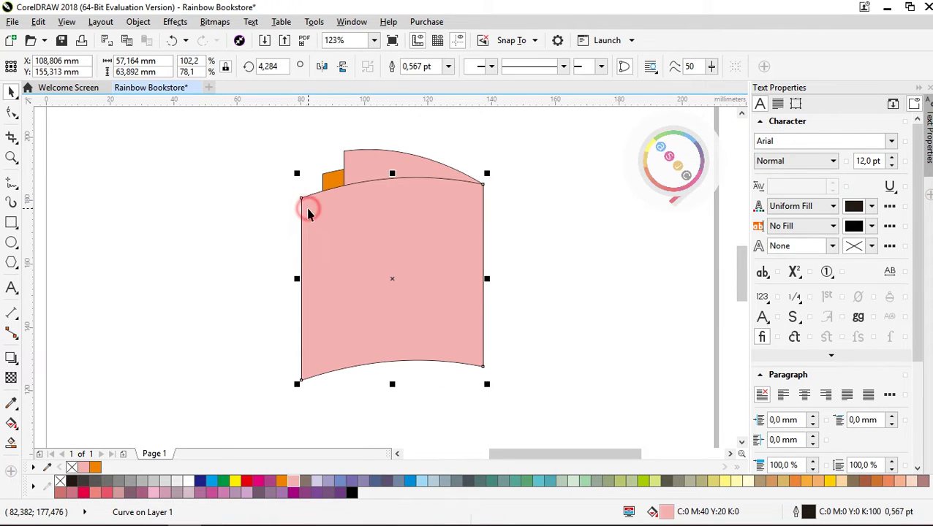
right_click(307, 209)
mouse_move(376, 371)
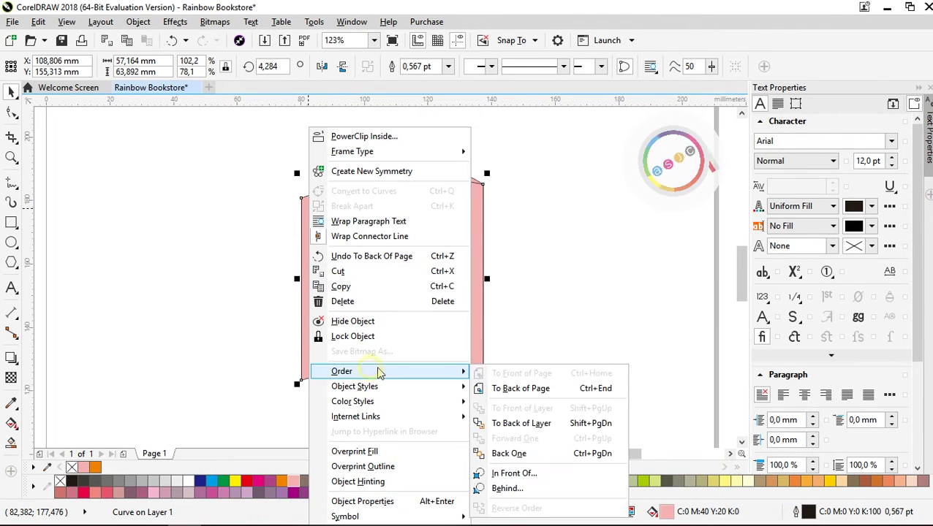
click(498, 392)
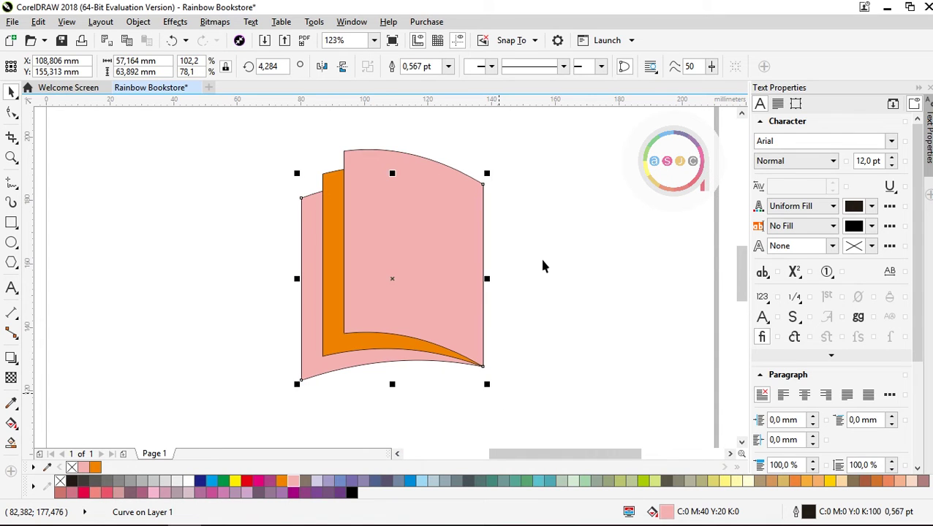
key(Escape)
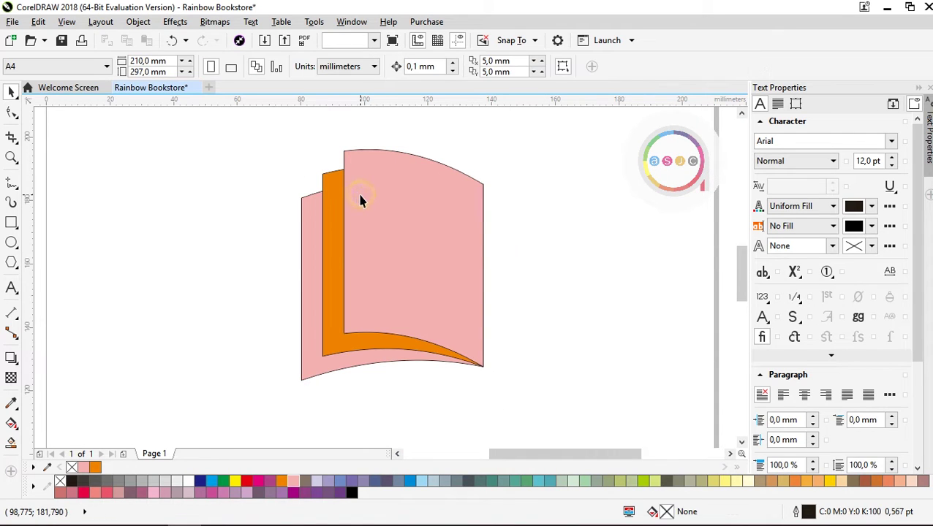
Recolour the front page cyan (C100), the middle page green (C100 Y100) and the back page yellow (Y100)
click(360, 199)
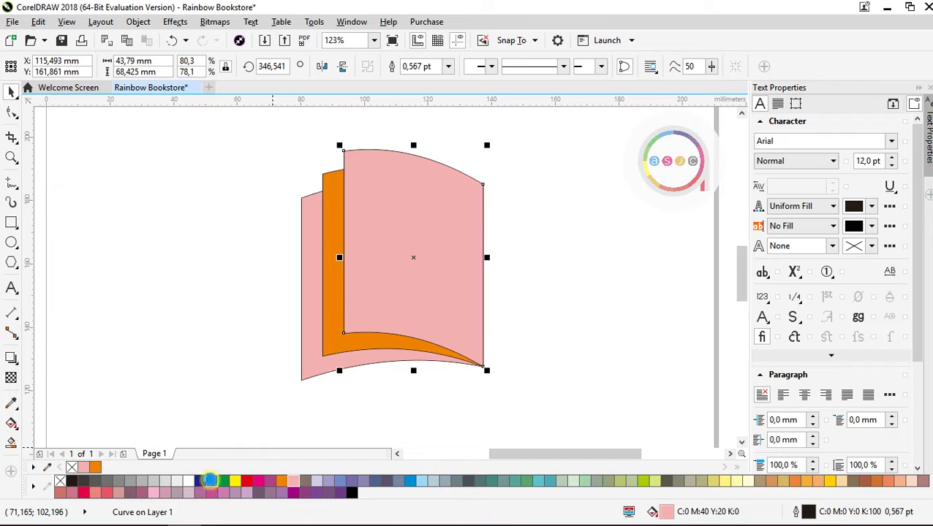
click(211, 481)
click(337, 183)
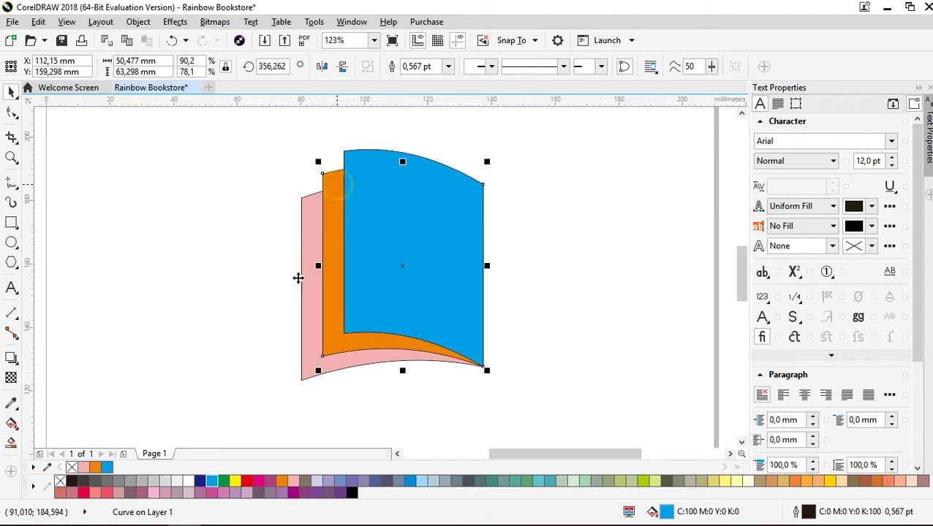
click(224, 481)
click(259, 324)
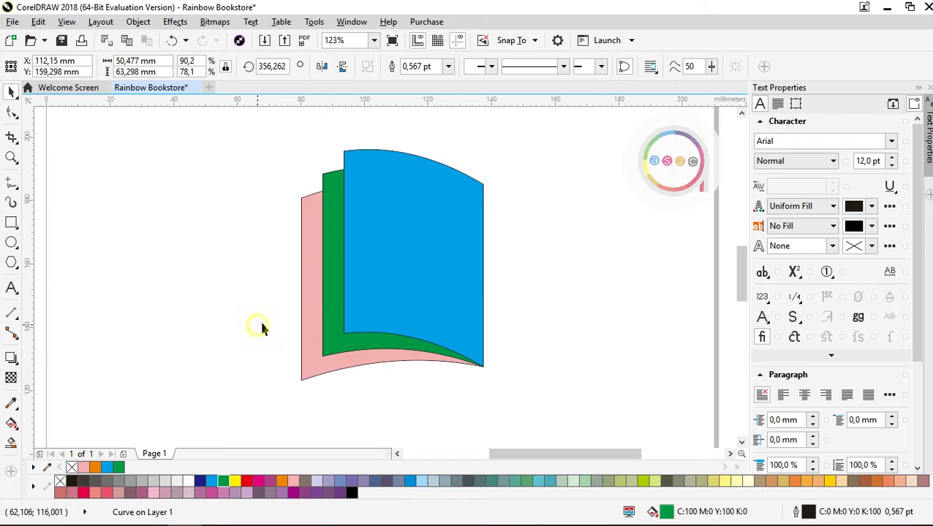
click(312, 309)
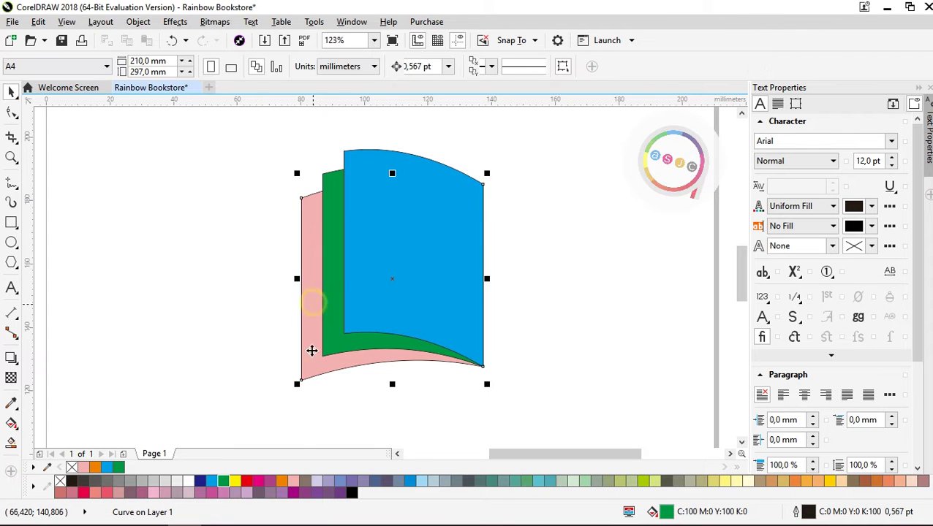
click(234, 481)
click(275, 306)
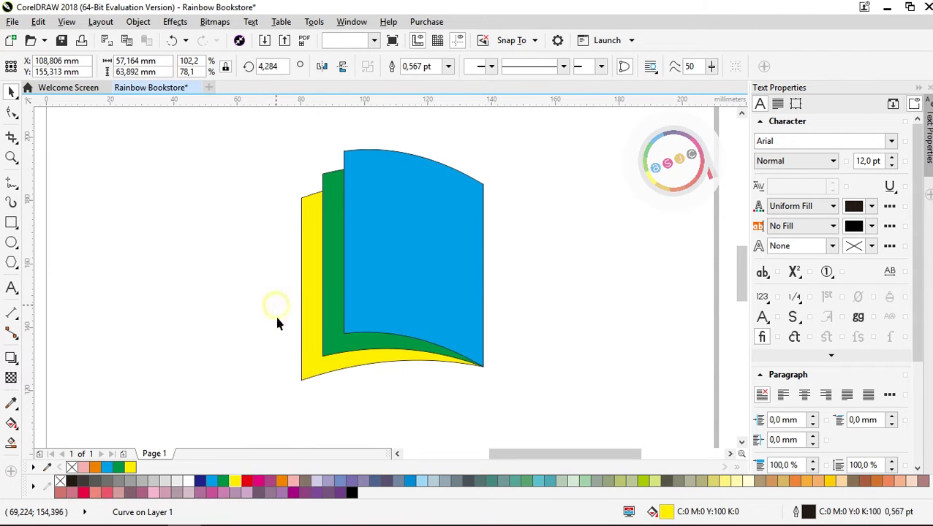
Group the blue, green and yellow pages into one object
click(260, 414)
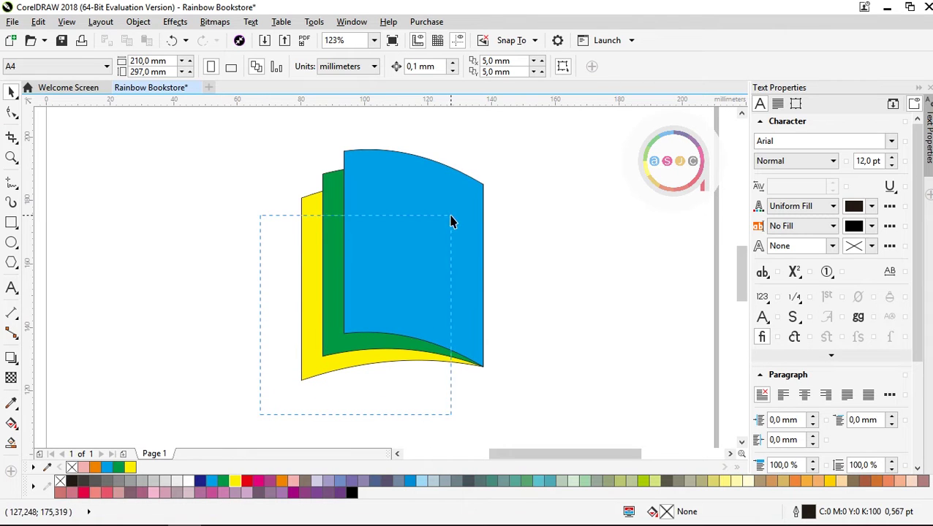
drag(542, 138, 541, 137)
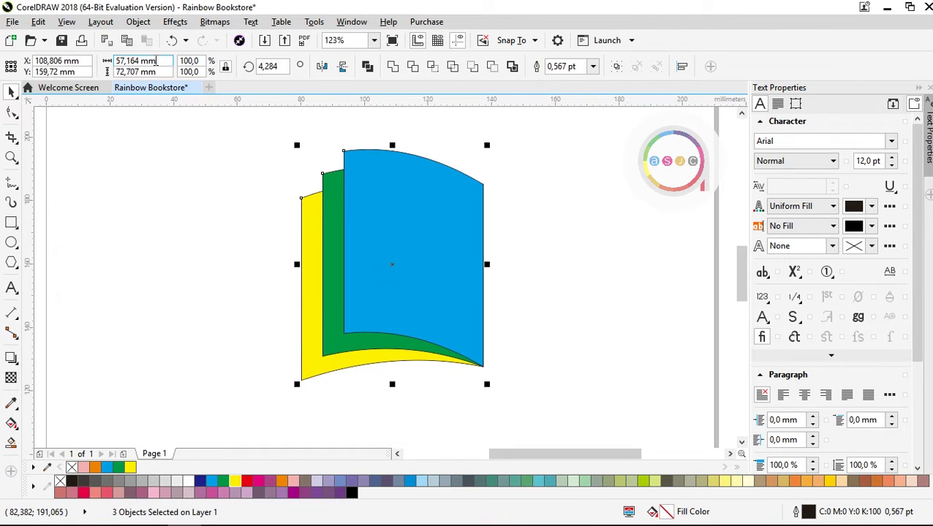
click(138, 21)
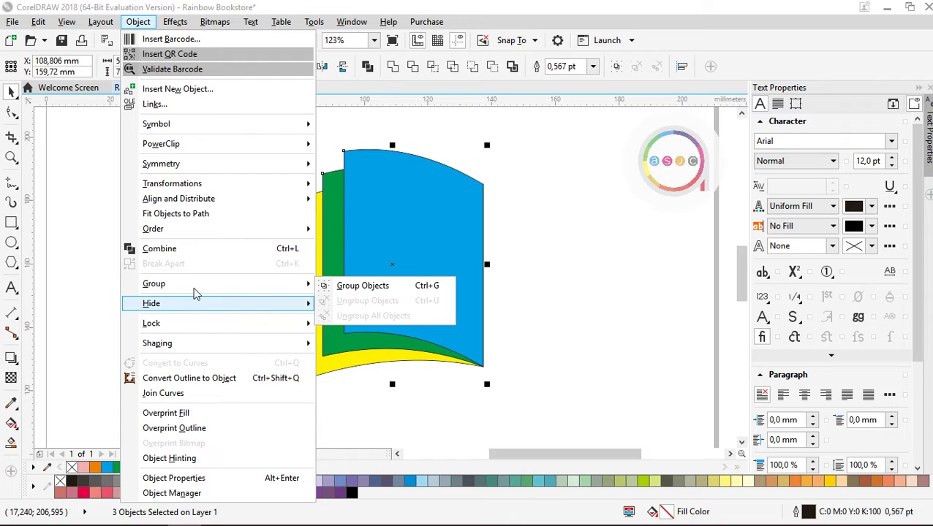
mouse_move(311, 285)
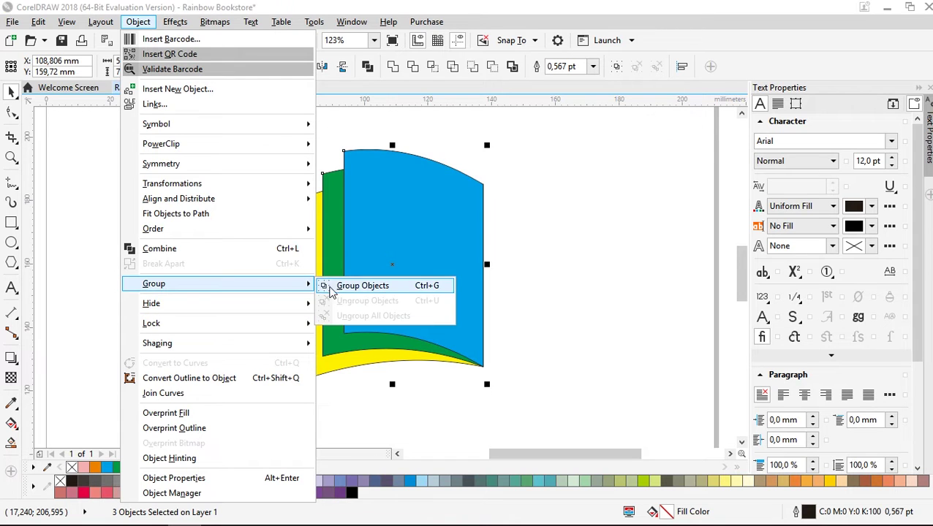
click(346, 290)
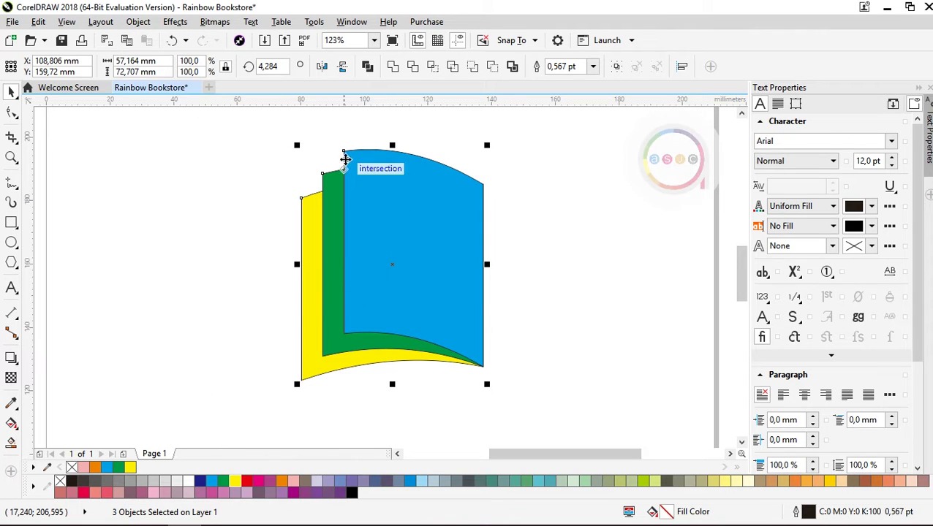
Duplicate the page group, mirror the copy horizontally and snap it against the original's spine edge to form an open book
drag(344, 151, 578, 178)
right_click(577, 183)
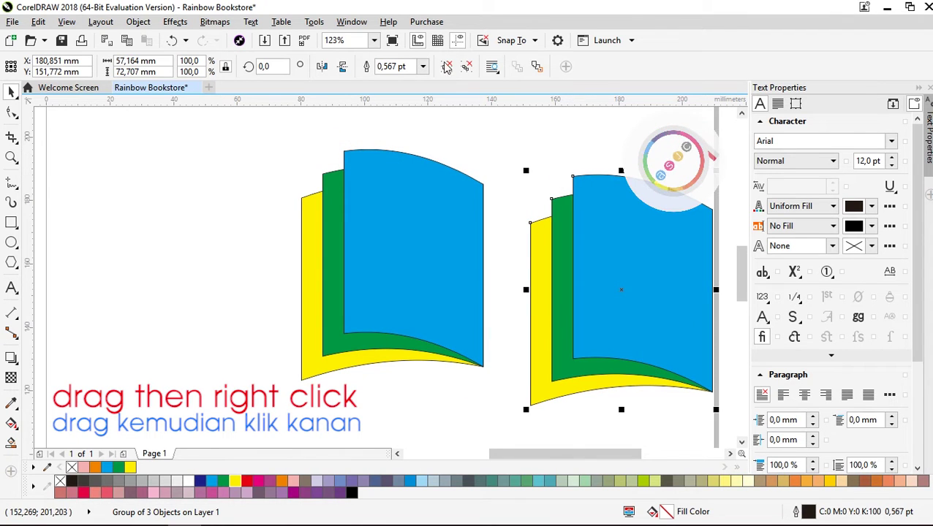
click(322, 66)
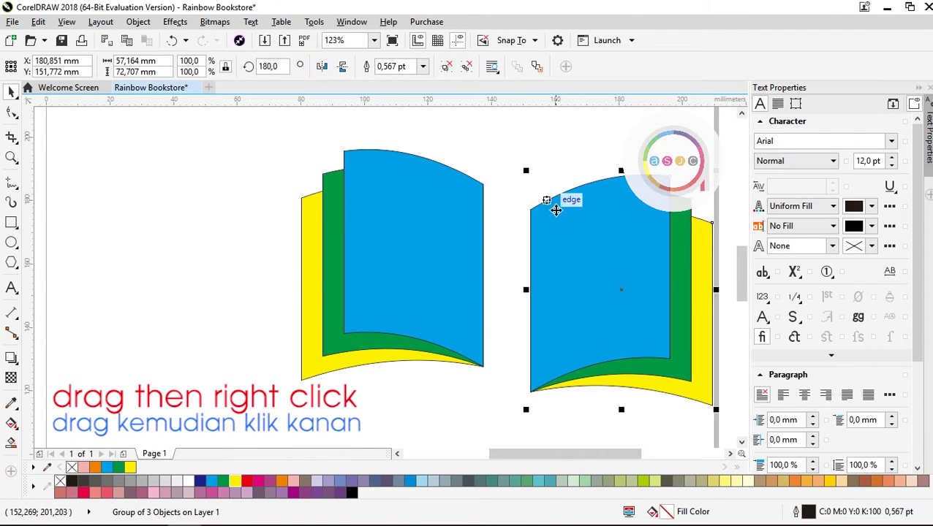
drag(531, 212, 488, 183)
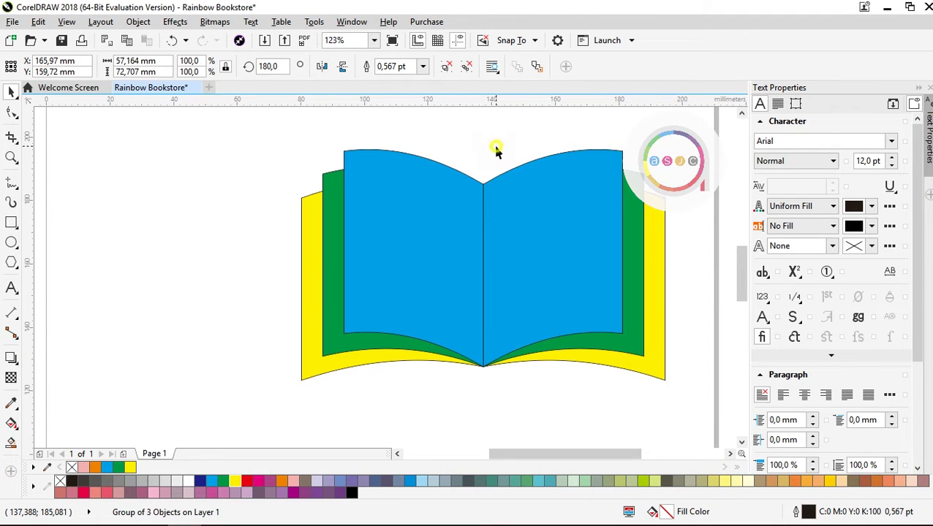
Set the outline width of both book halves to 10 pt
click(491, 146)
click(350, 323)
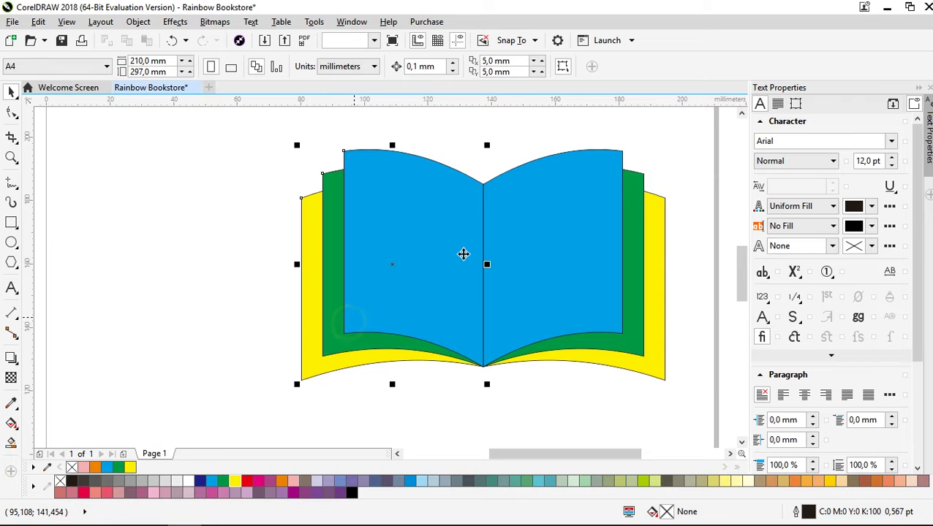
drag(685, 136, 259, 388)
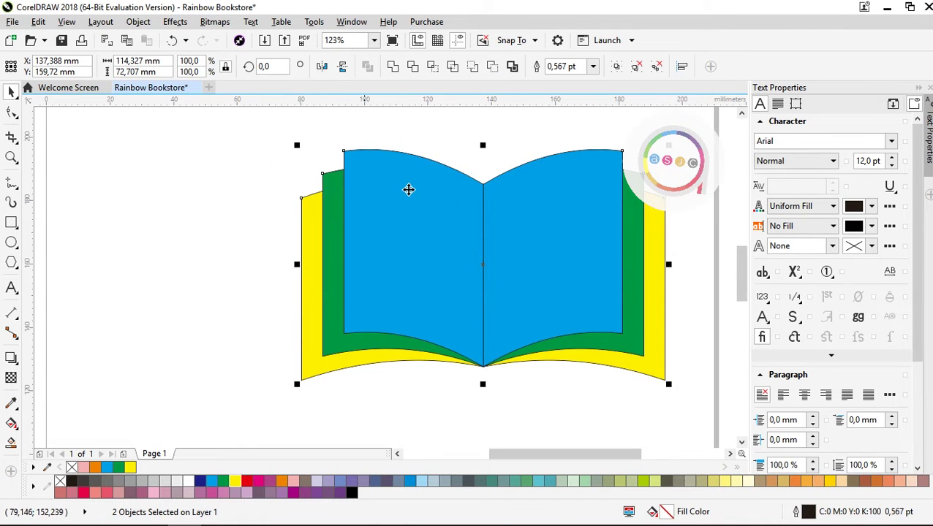
click(592, 66)
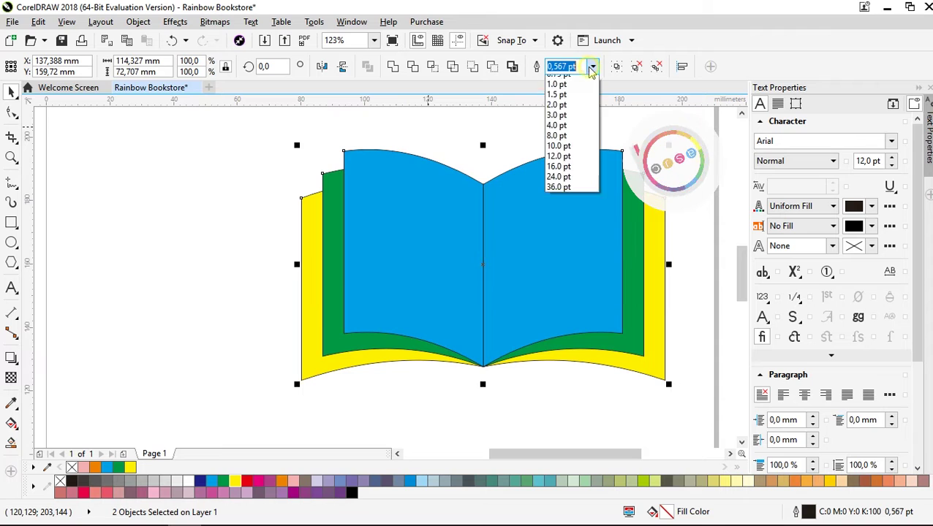
click(555, 194)
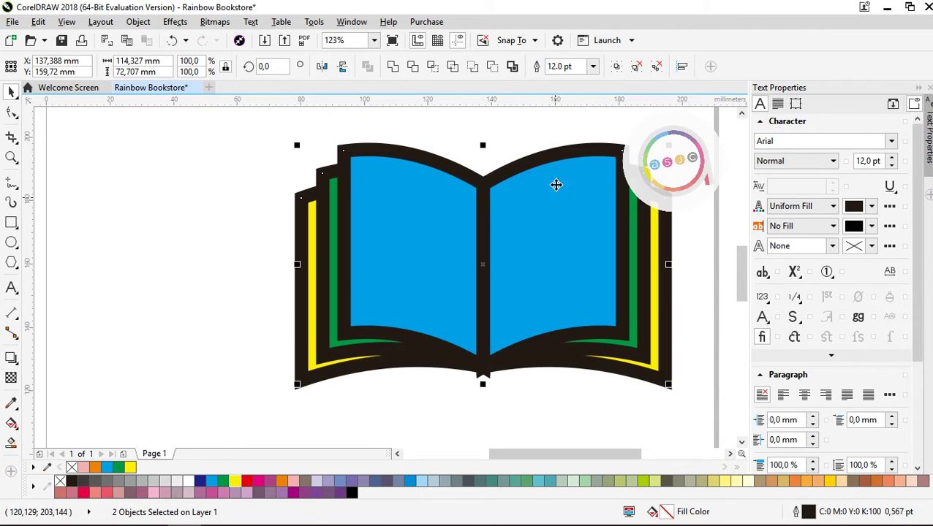
click(592, 67)
click(560, 184)
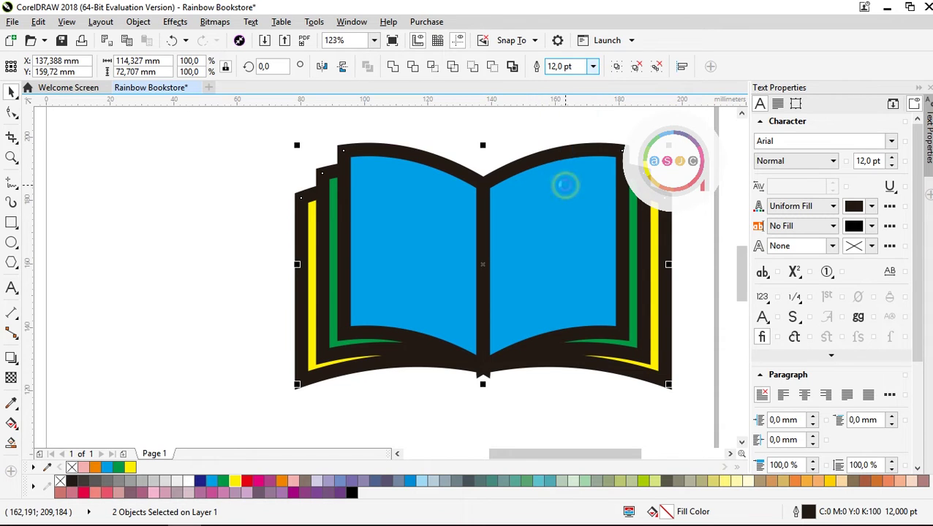
Colour the outlines of both book halves white and ungroup all of their pages
right_click(188, 483)
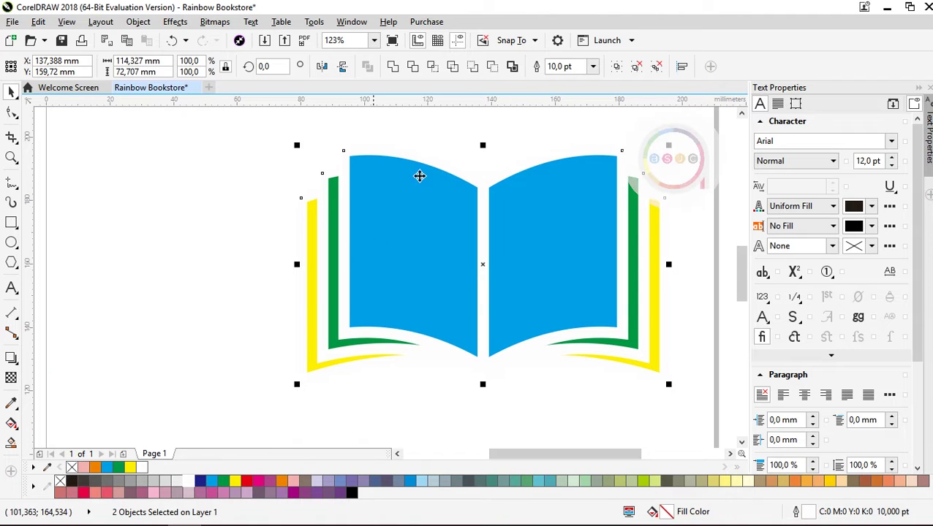
click(656, 66)
click(577, 140)
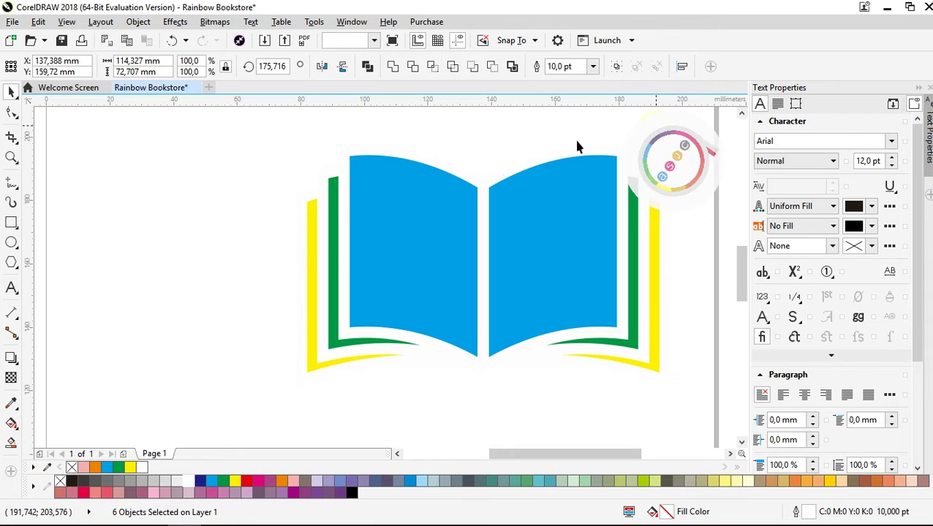
Apply a linear fountain fill to the left blue page, running downward from cyan to dark blue (about #005173)
click(407, 221)
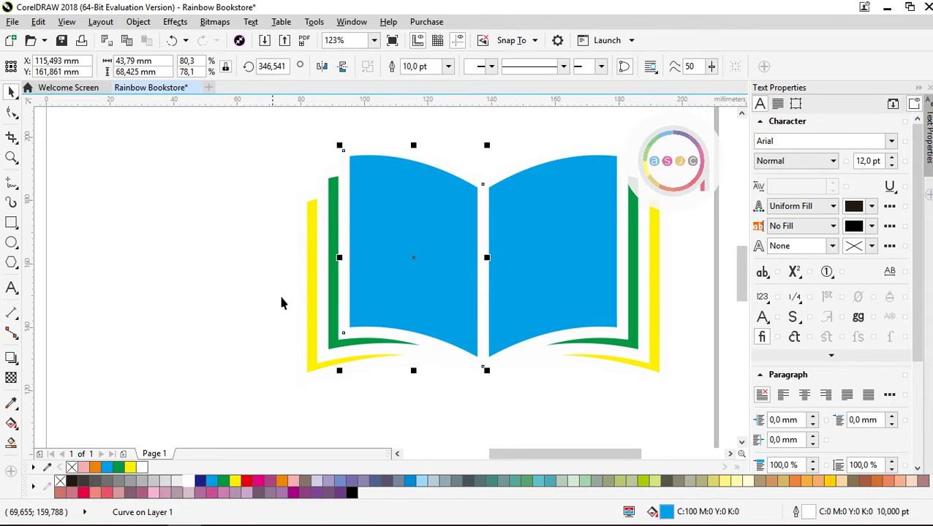
click(11, 423)
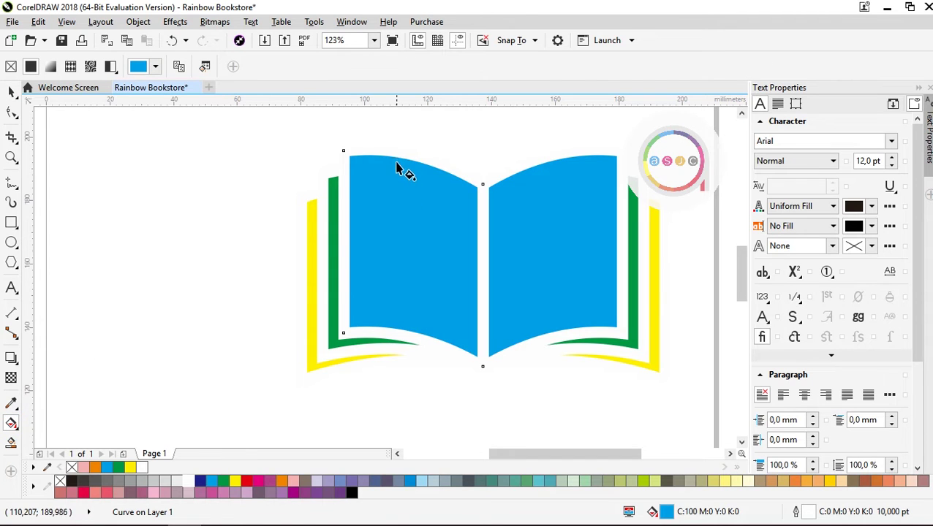
drag(395, 161, 396, 352)
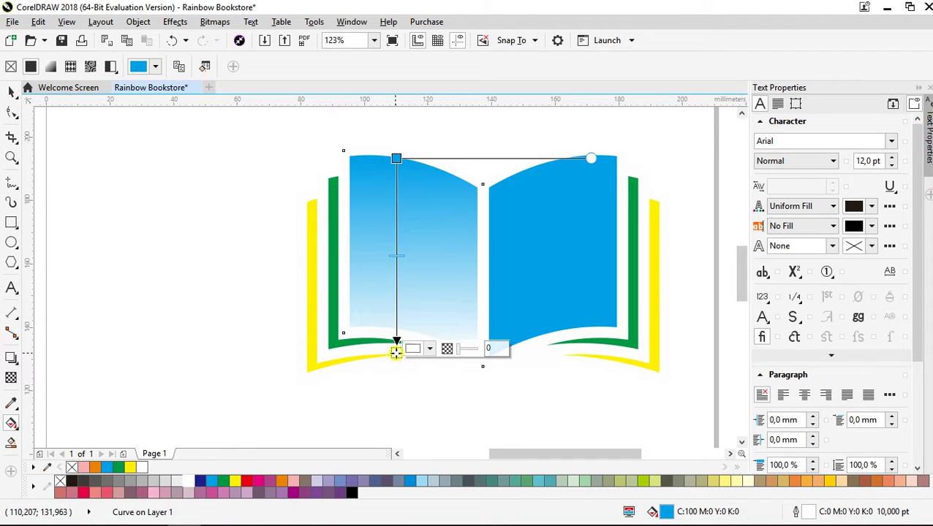
click(212, 480)
click(429, 348)
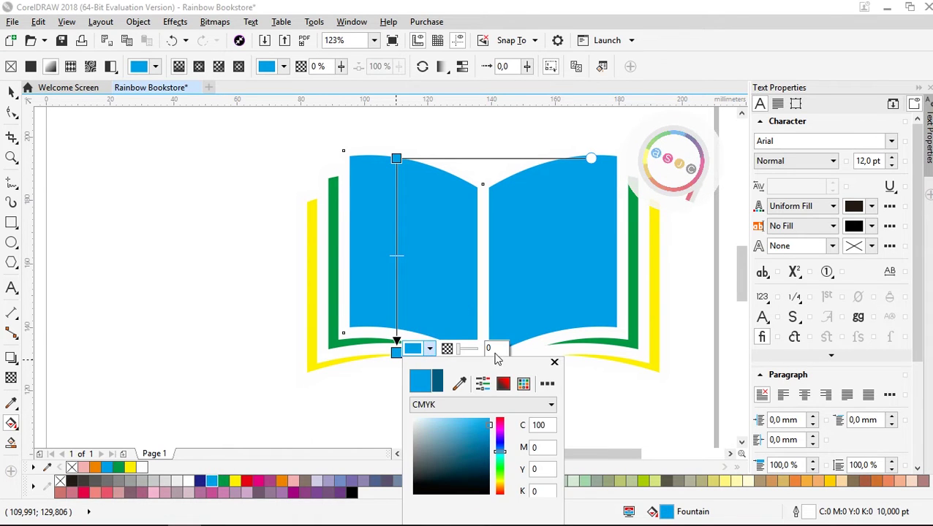
click(462, 405)
click(450, 442)
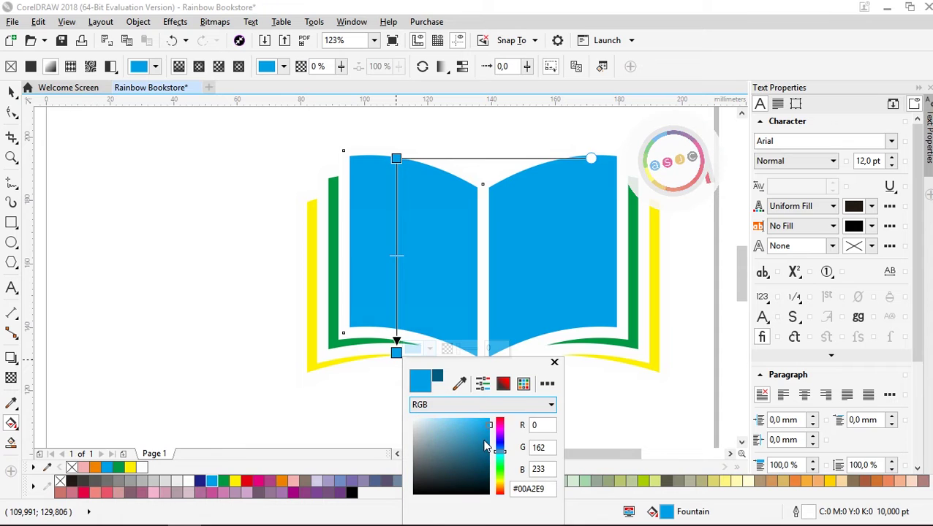
drag(497, 443, 498, 453)
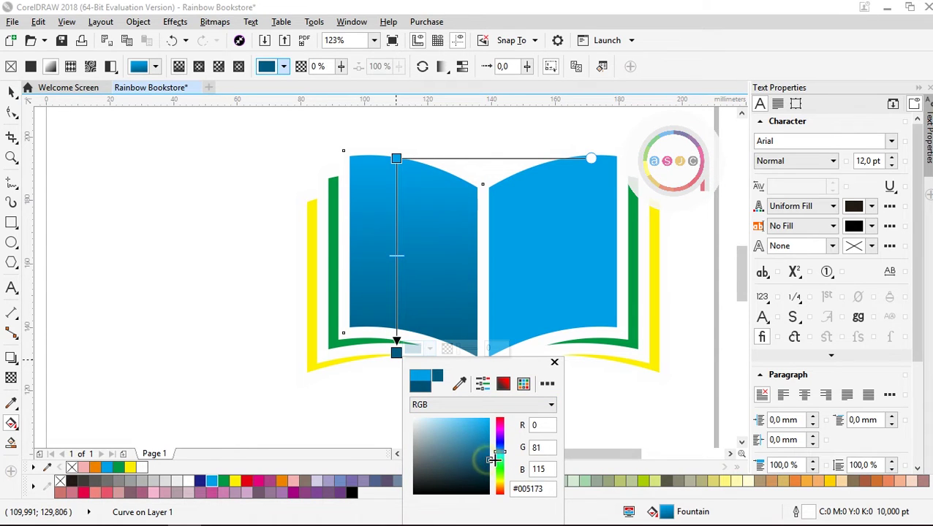
Realign the left blue page's gradient diagonally, from its outer upper corner to the lower end of the spine
click(396, 354)
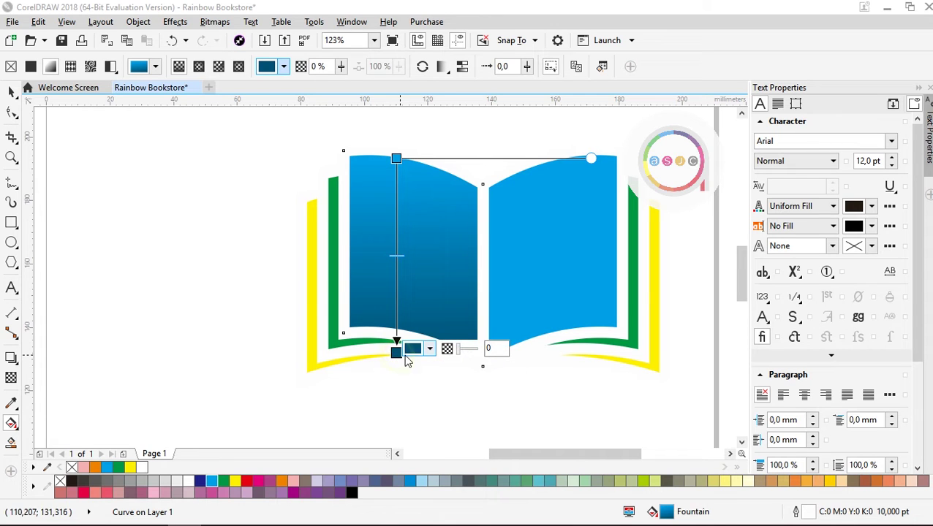
drag(396, 352, 482, 366)
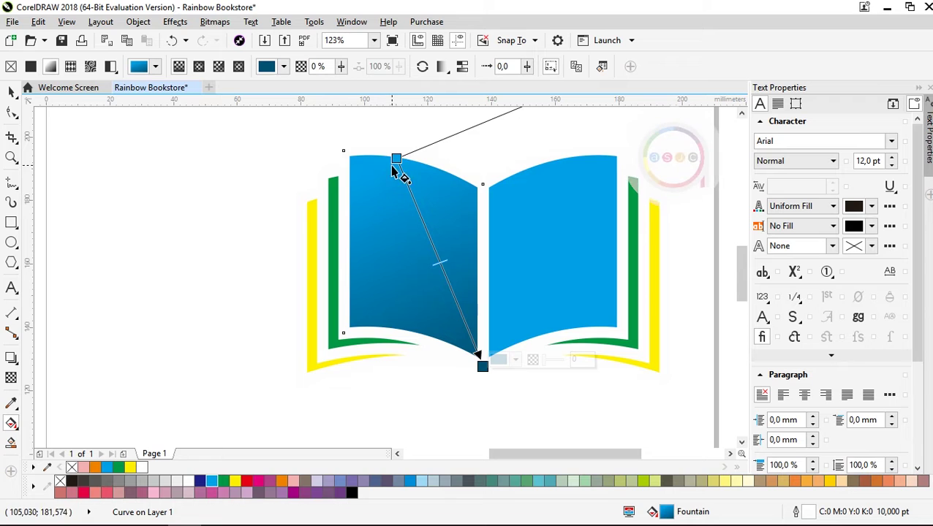
drag(395, 159, 343, 151)
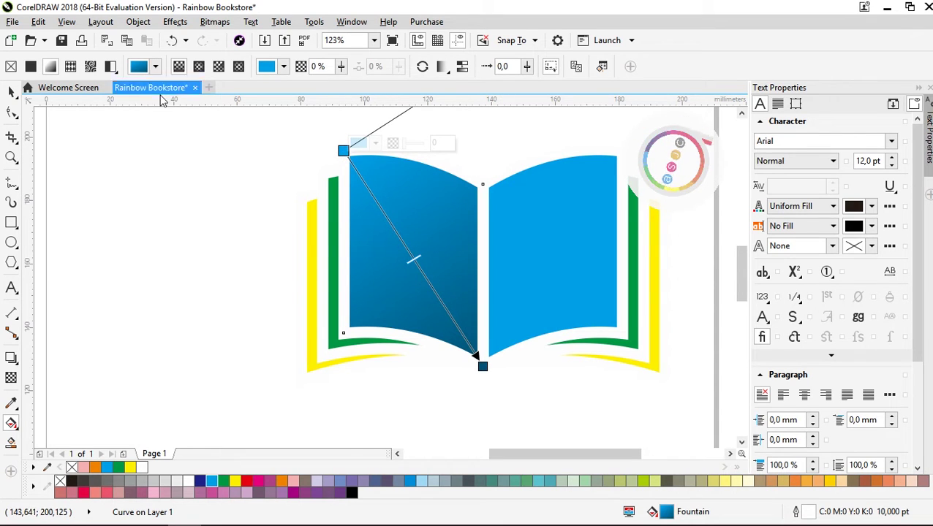
click(119, 258)
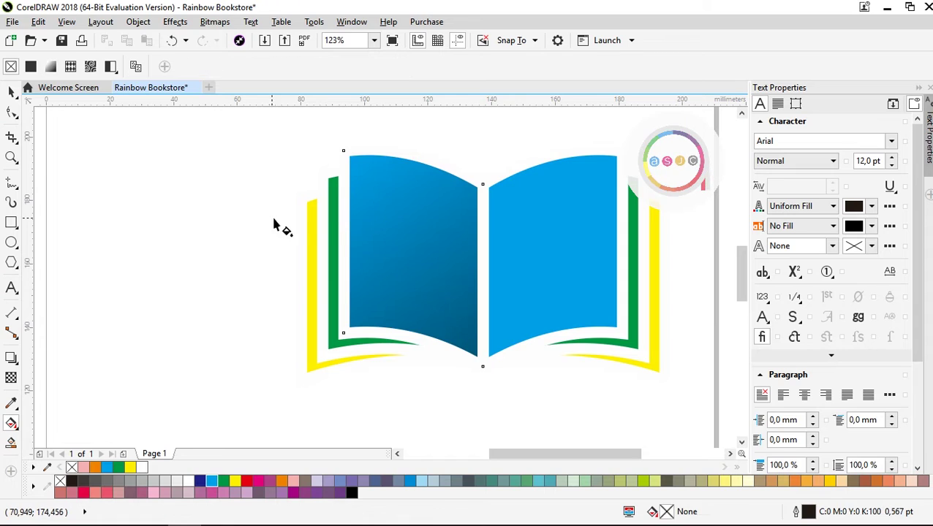
Apply a linear fountain fill to the left green page, diagonally from its outer upper corner to the spine's lower end, green at both ends
click(330, 183)
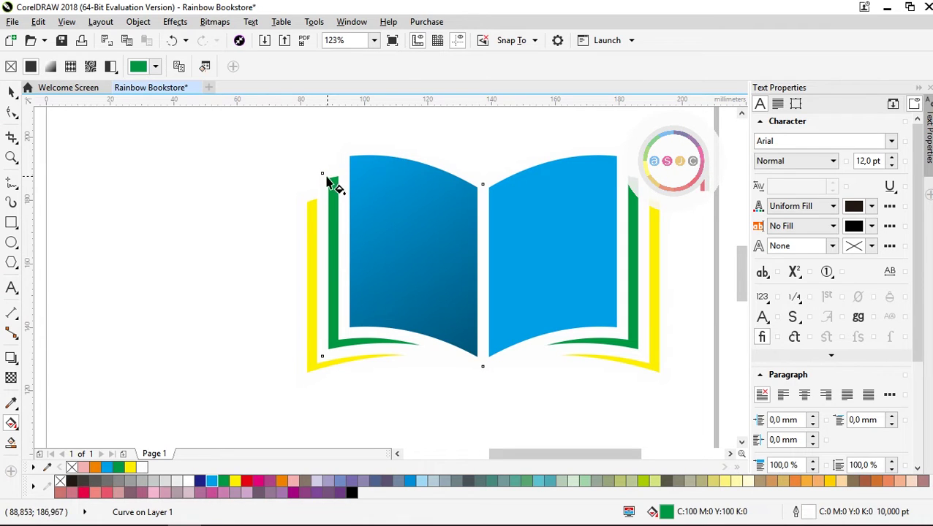
drag(321, 174, 482, 366)
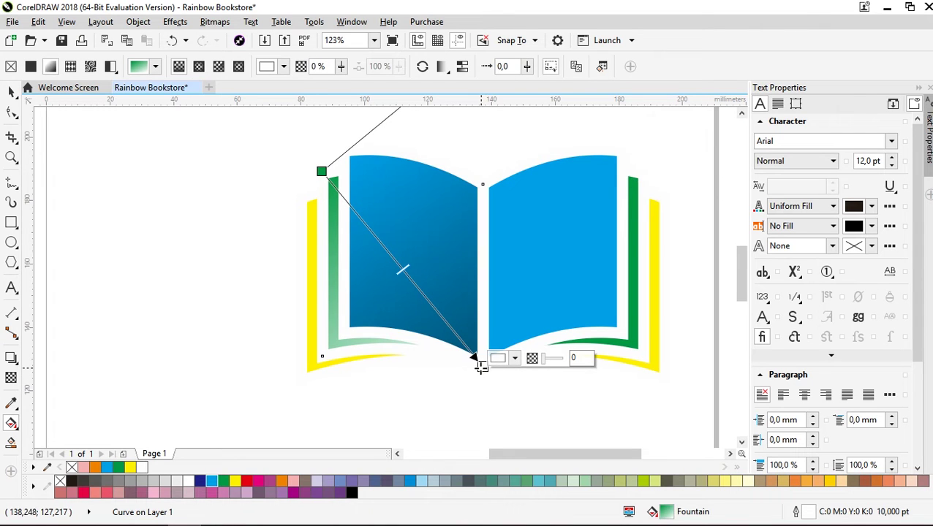
click(223, 483)
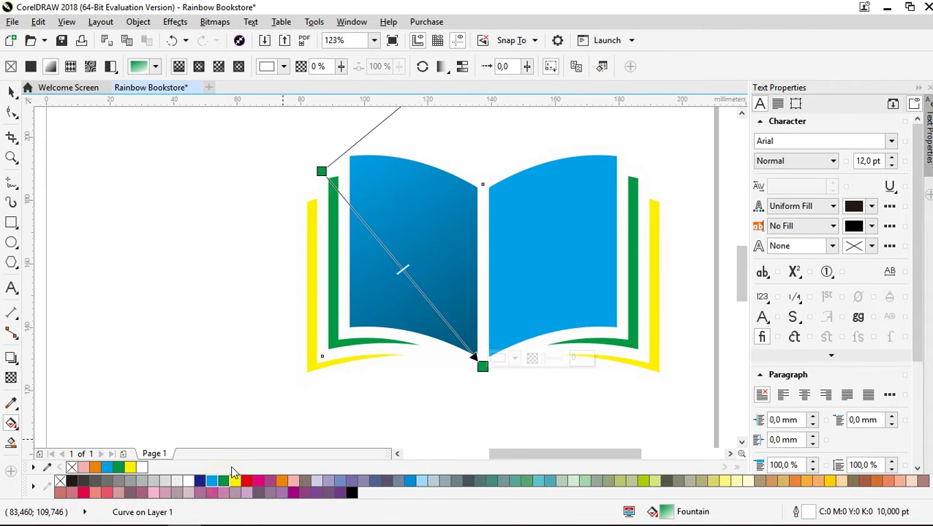
Change the start colour of the left green page's gradient to a brighter green
click(322, 171)
click(353, 162)
click(377, 219)
click(343, 253)
click(424, 280)
click(233, 201)
click(354, 162)
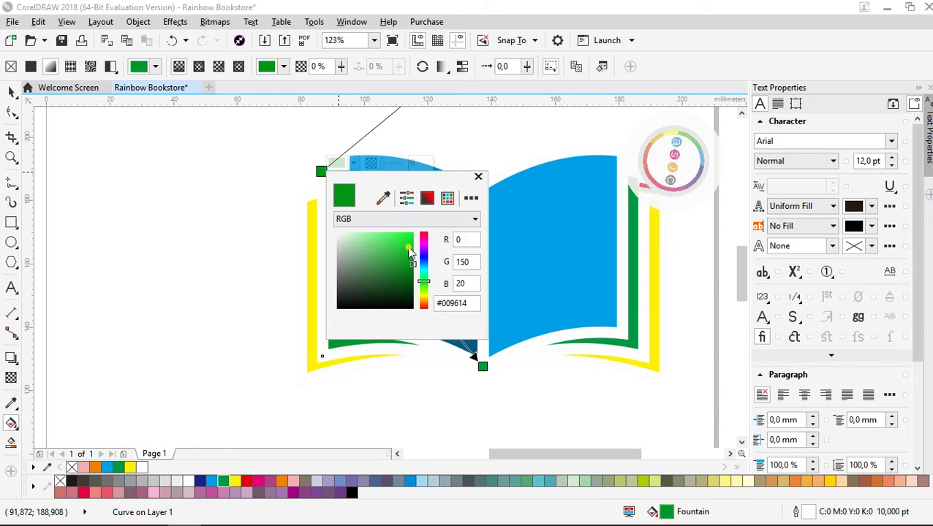
Change the end colour of the left green page's gradient to a darker green
click(515, 358)
click(567, 228)
click(523, 261)
click(585, 291)
click(574, 286)
Give the left yellow page a diagonal fountain fill towards the spine's lower end and set its start colour to golden yellow
click(312, 206)
drag(301, 197, 482, 367)
click(302, 197)
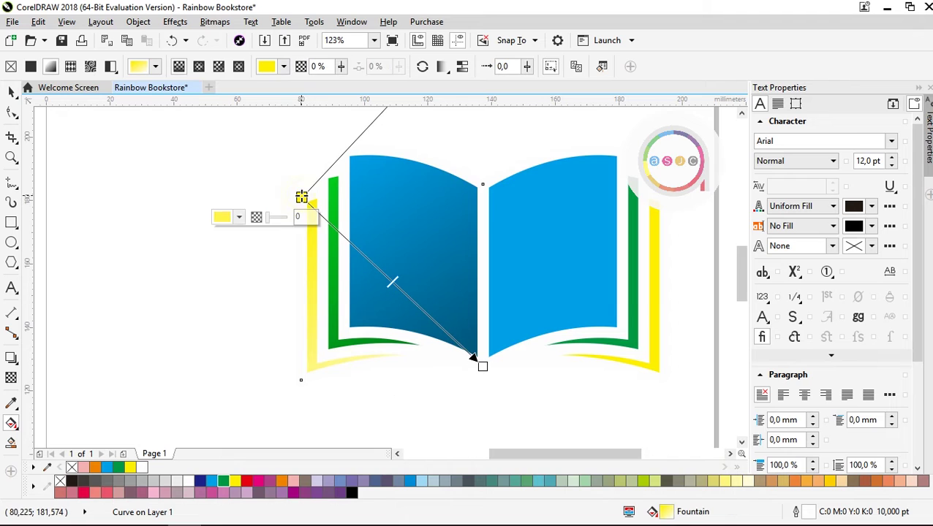
click(231, 216)
click(291, 274)
click(275, 299)
click(310, 354)
Set the end colour of the left yellow page's gradient to dark gold and deselect the page
click(482, 366)
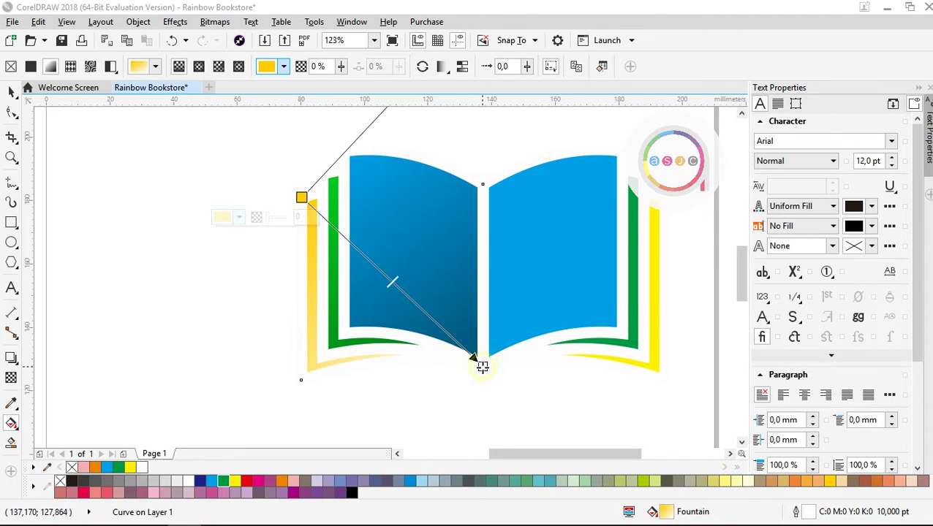
click(421, 386)
click(490, 339)
click(468, 258)
click(441, 292)
click(490, 336)
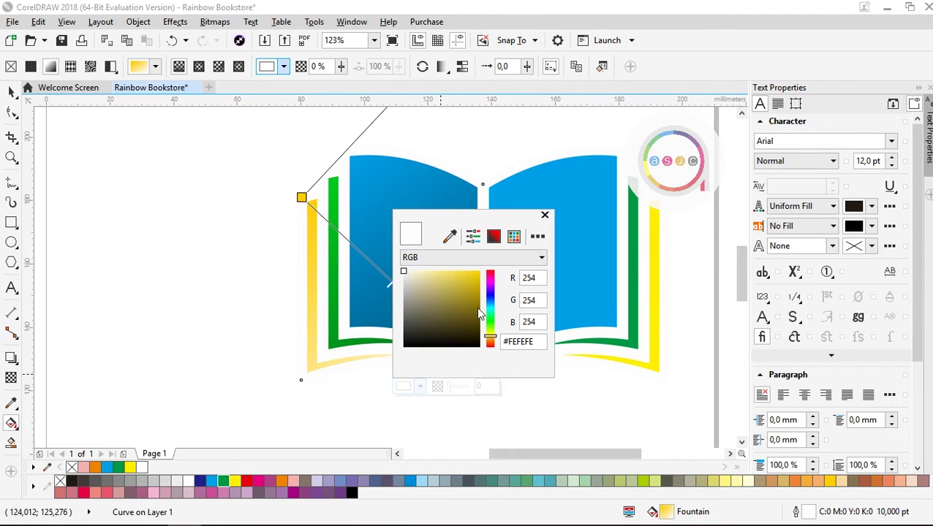
click(477, 295)
click(11, 93)
click(101, 219)
Recolour the right half's pages: the blue one magenta, the green one red and the yellow one orange
drag(496, 453, 503, 454)
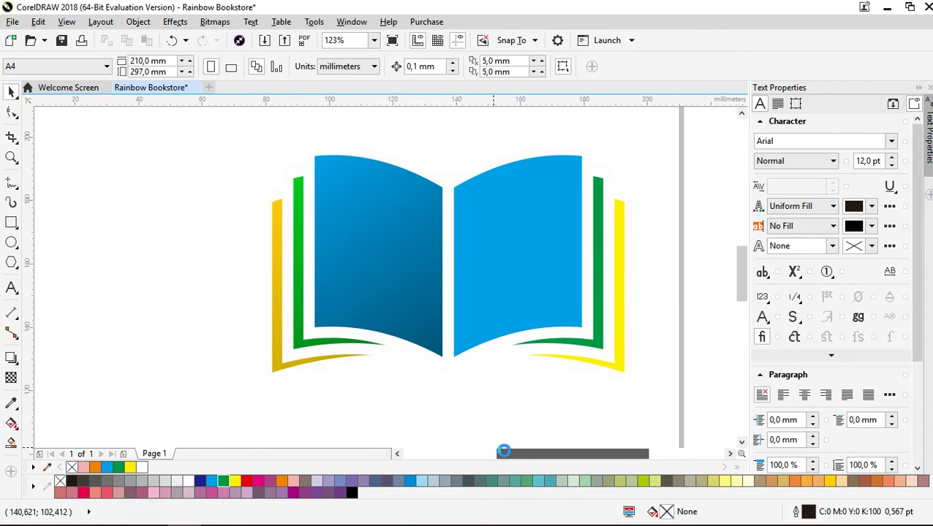
click(535, 265)
click(258, 480)
click(598, 239)
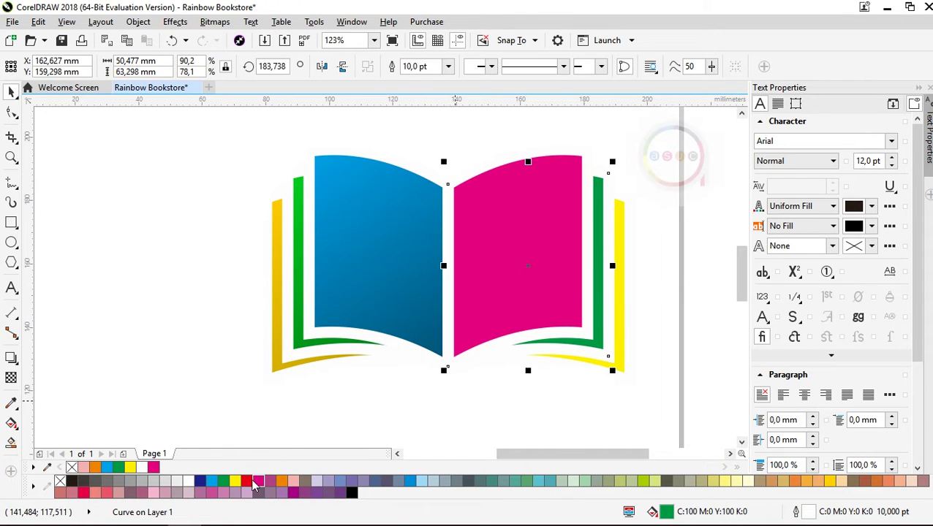
click(247, 480)
click(615, 220)
click(281, 481)
Apply a diagonal fountain fill to the right magenta page, from its outer upper corner to the spine's lower end, ending in dark purplish magenta
click(494, 129)
click(502, 201)
click(11, 423)
drag(587, 149, 447, 366)
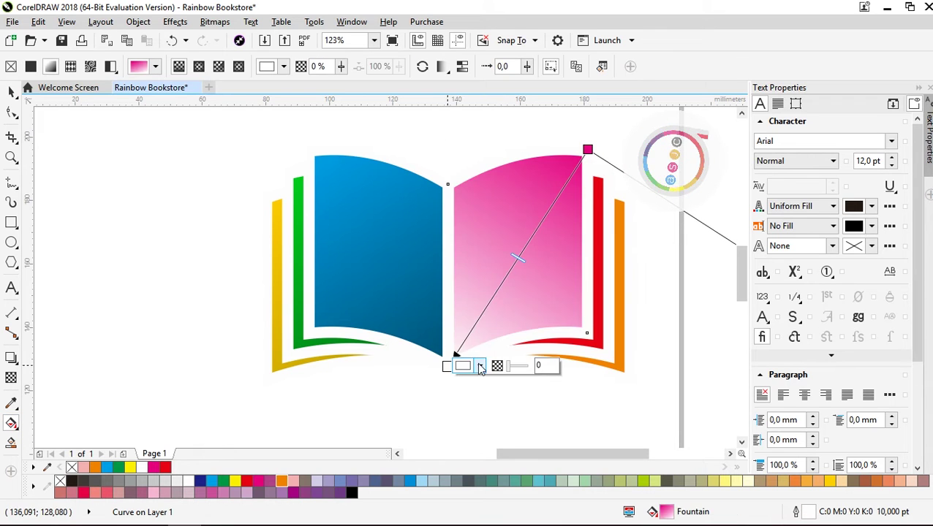
click(479, 366)
click(539, 278)
click(550, 160)
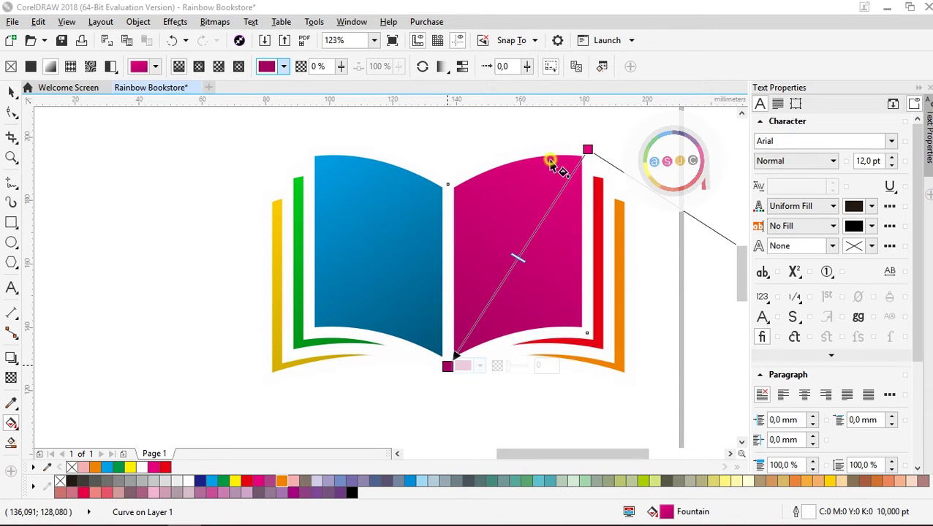
click(480, 366)
click(550, 258)
Set the start colour of the right magenta page's gradient to bright pink, RGB 240, 0, 140 (#F0008C)
click(588, 150)
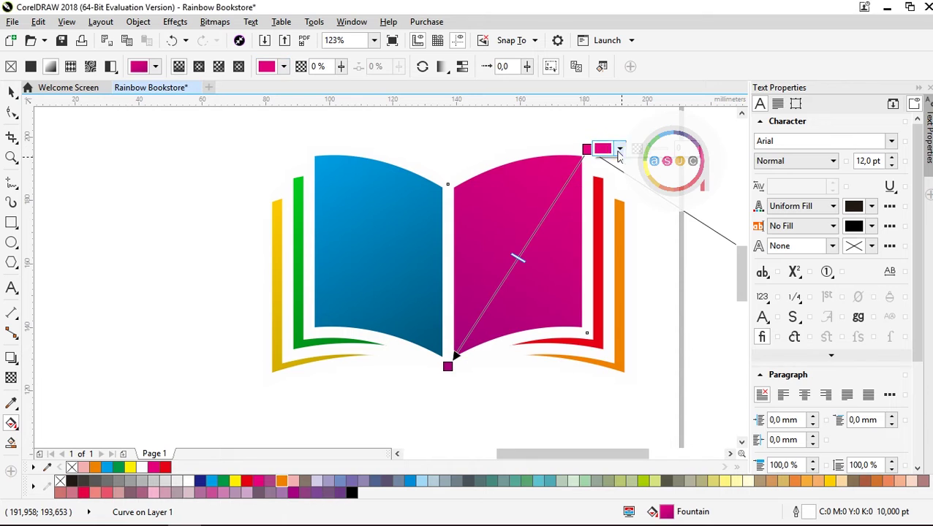
click(619, 149)
click(689, 224)
click(685, 206)
click(680, 239)
click(678, 222)
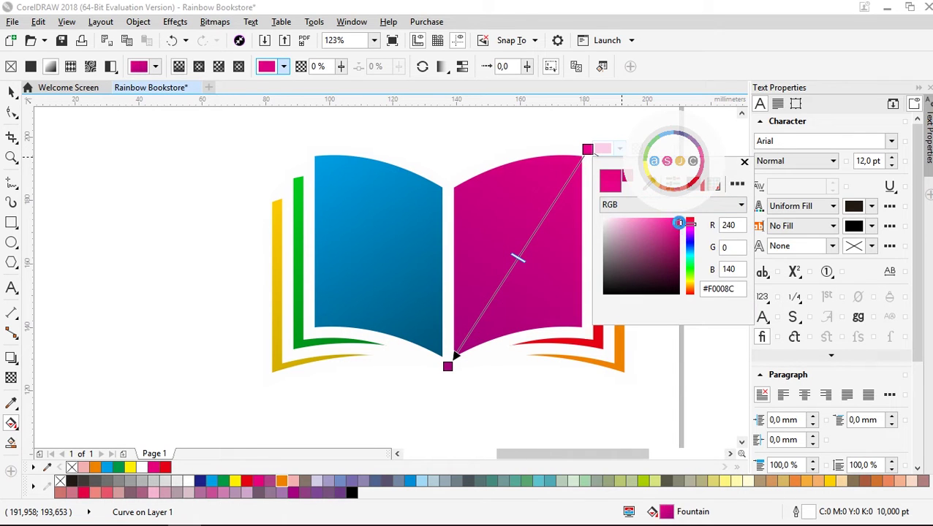
click(475, 131)
Apply a diagonal fountain fill to the right red page, from bright red at its outer upper corner to dark red at the spine's lower end
click(597, 211)
drag(608, 173, 448, 366)
click(608, 173)
click(630, 174)
drag(684, 250, 690, 243)
click(448, 365)
click(480, 367)
drag(506, 272, 540, 273)
Apply a diagonal fountain fill to the right orange page, from orange at its outer upper corner to brown (#8C3A00) at the spine's lower end
click(604, 195)
drag(626, 200, 447, 366)
click(461, 389)
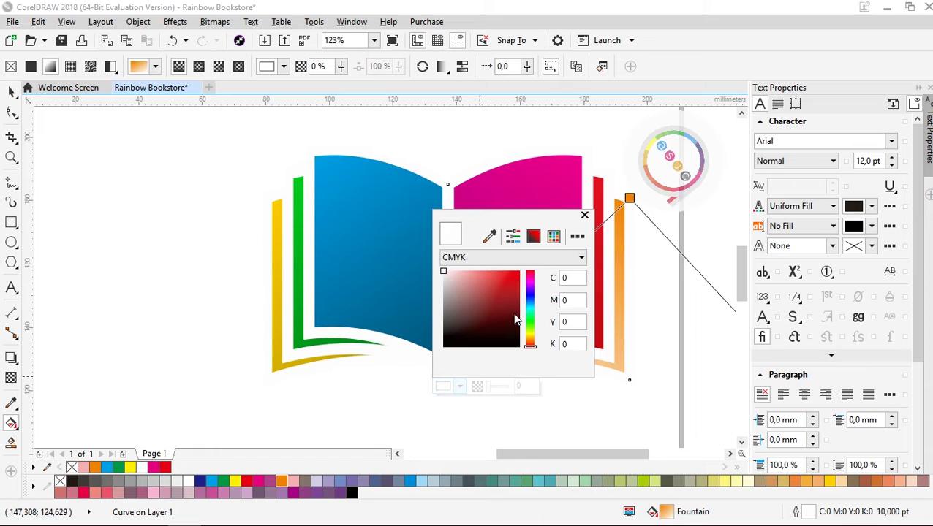
drag(531, 343, 532, 344)
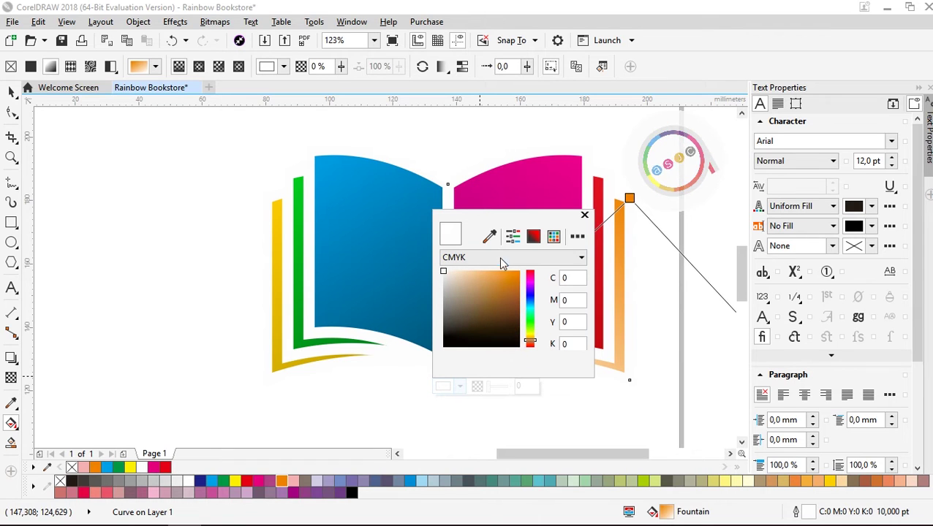
click(501, 260)
click(495, 299)
drag(510, 318, 538, 313)
click(532, 345)
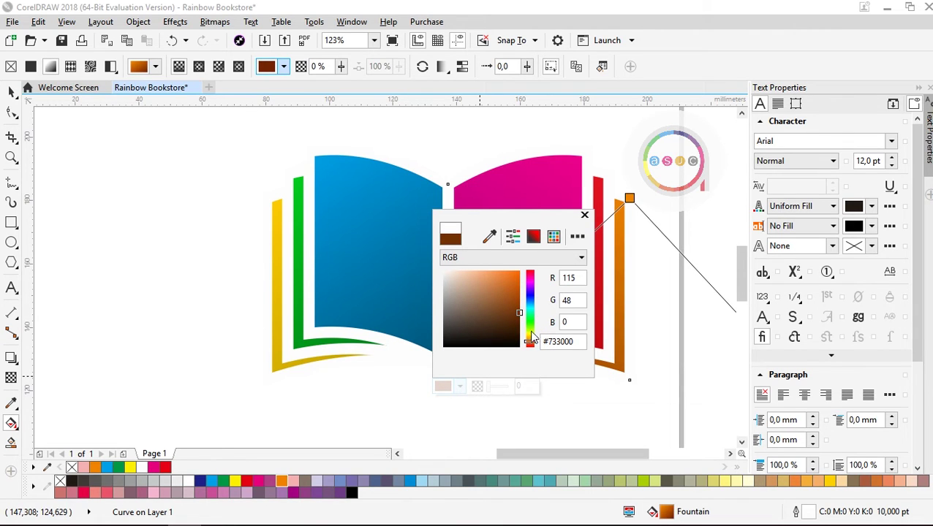
drag(519, 316, 520, 305)
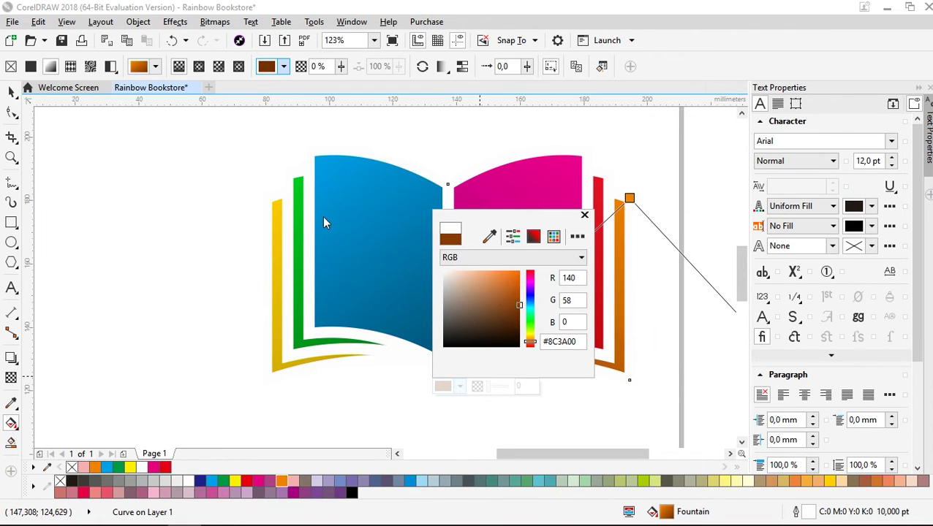
click(12, 92)
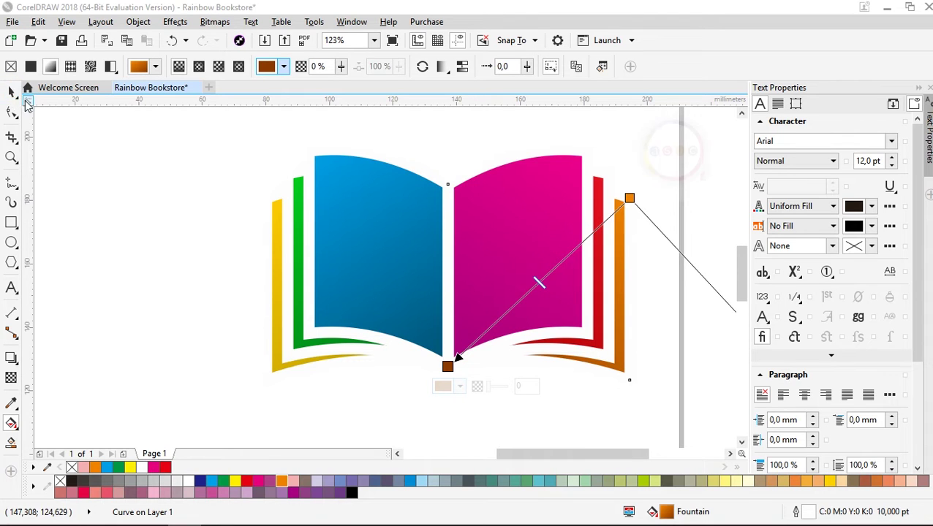
click(14, 91)
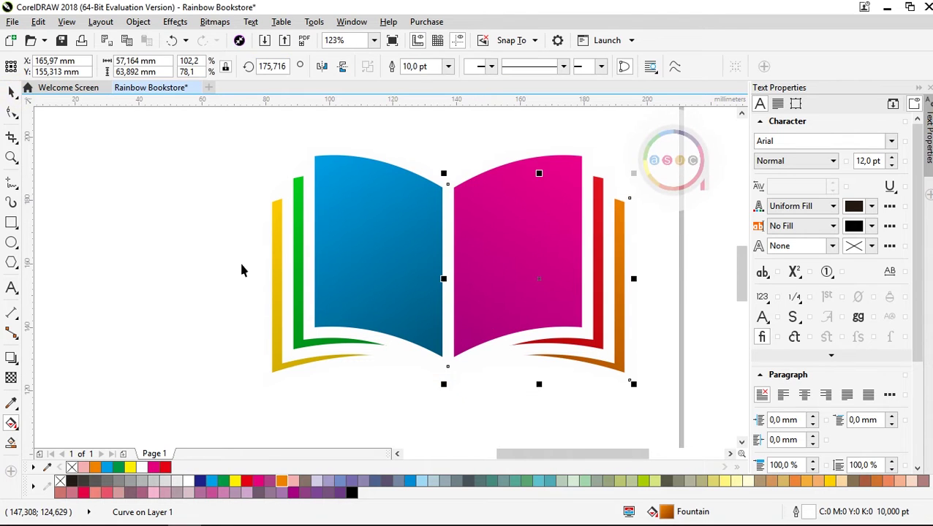
click(206, 370)
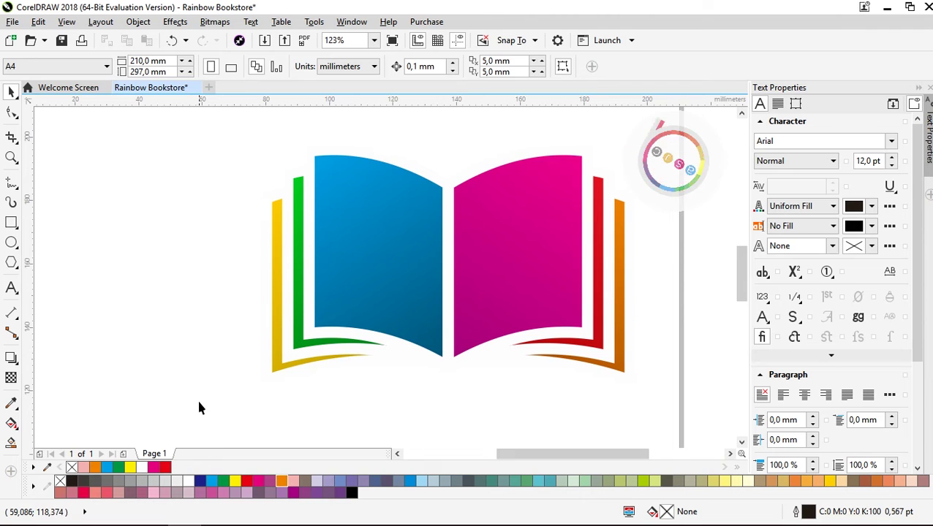
Group all six book pages into one object
drag(199, 405, 415, 317)
drag(658, 152, 687, 126)
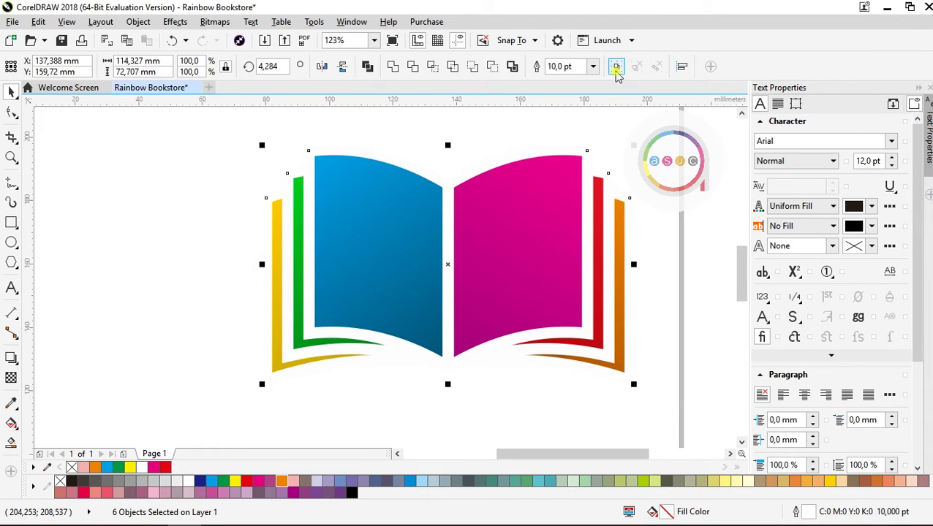
click(616, 68)
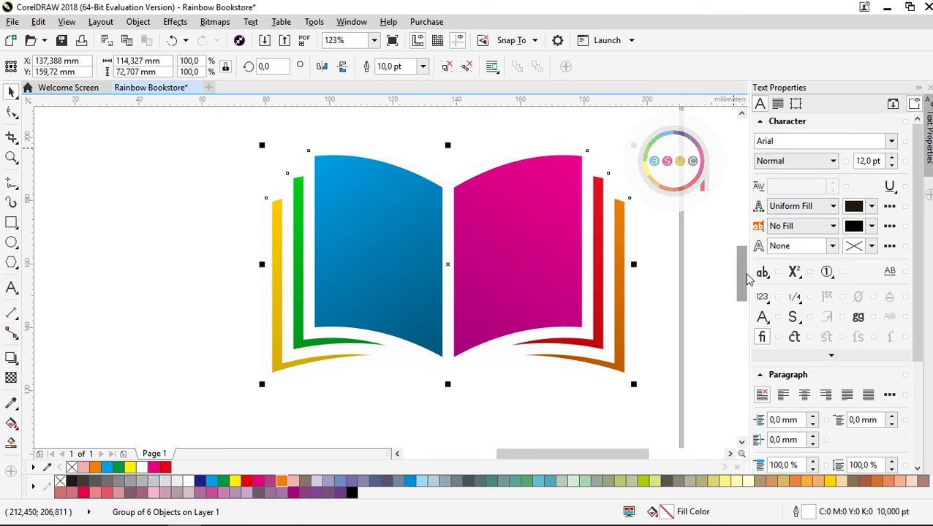
Add artistic text below the book reading "Rainbow" on the first line and "Bookstore" on the second
scroll(746, 278, down, 2)
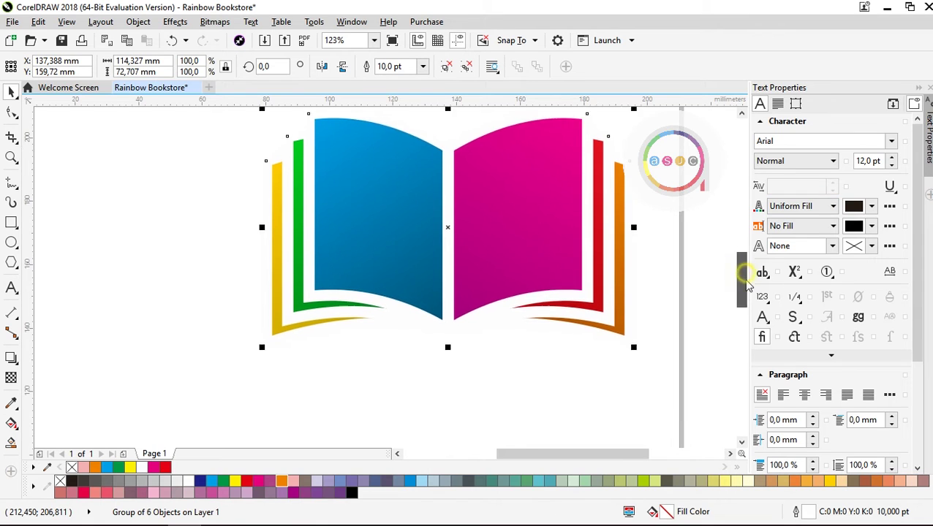
click(13, 287)
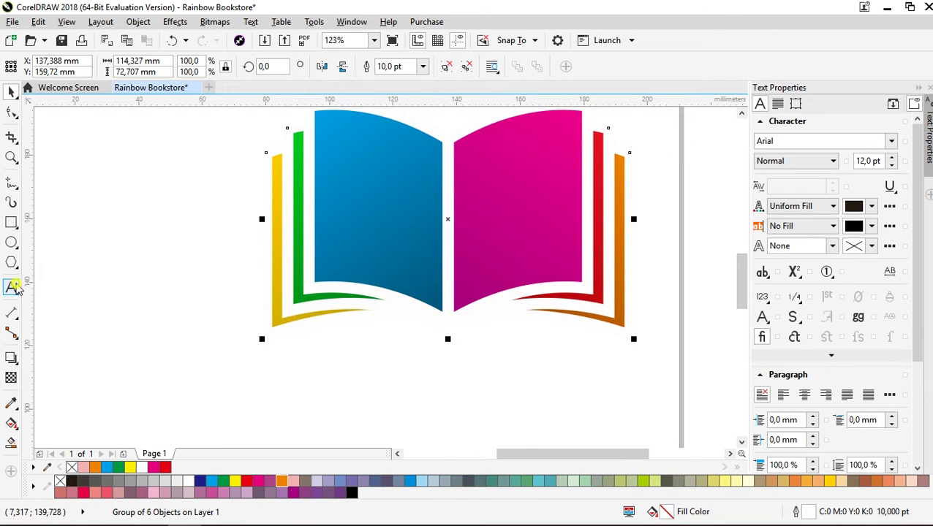
click(333, 399)
text(Rainbow)
key(Return)
text(Bookstore)
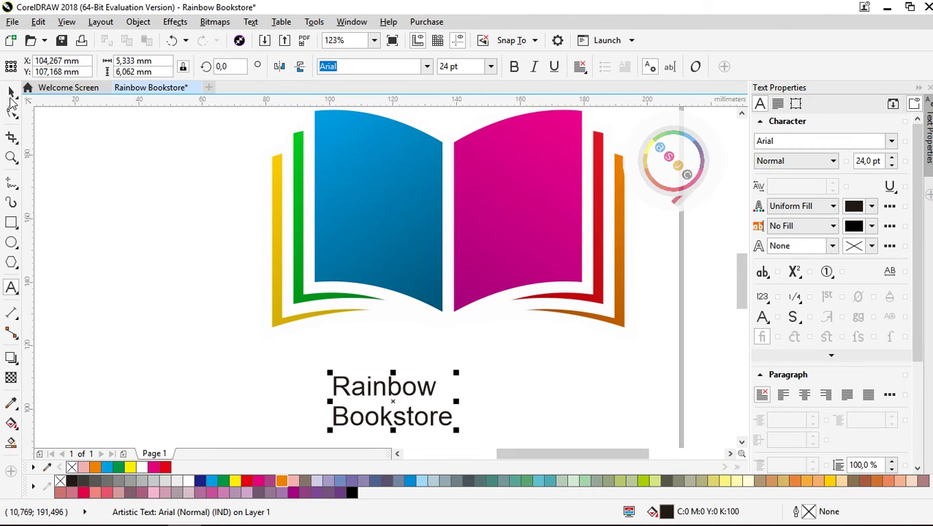
Break the two-line artistic text apart into separate Rainbow and Bookstore objects
click(10, 94)
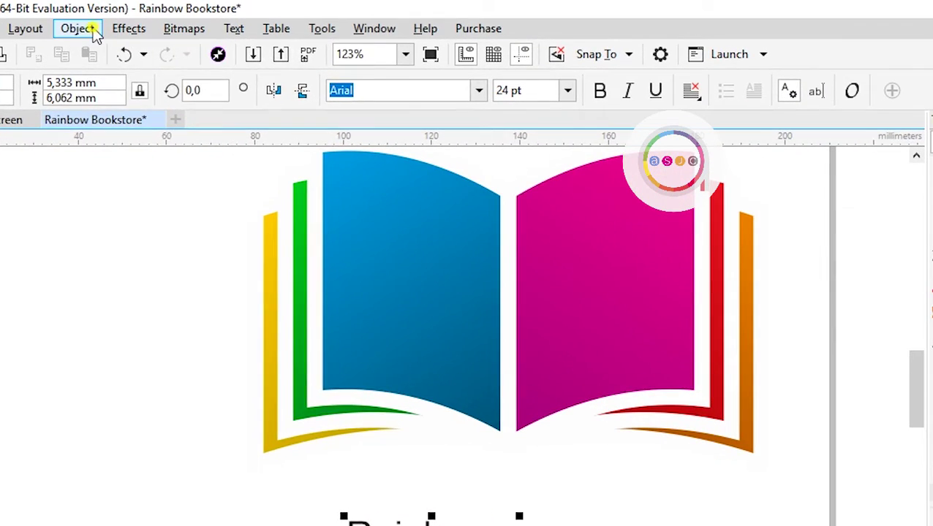
click(138, 22)
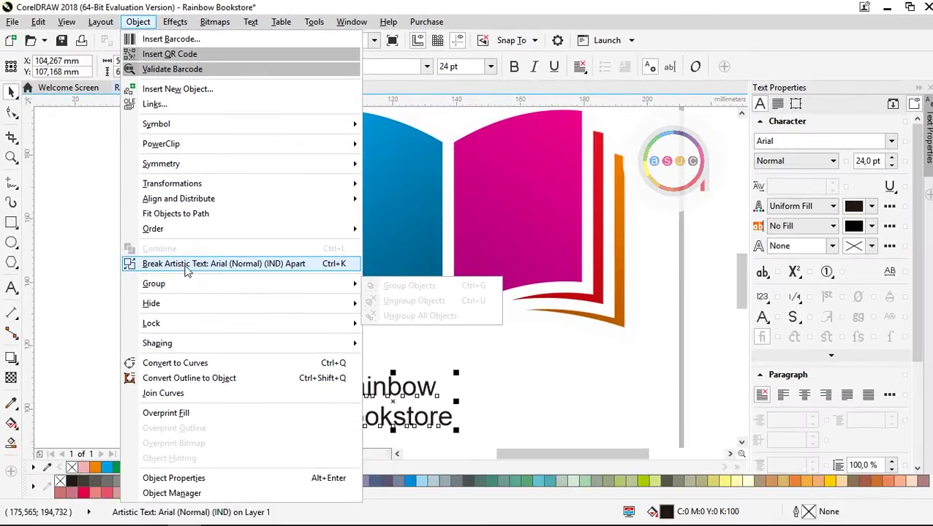
click(143, 365)
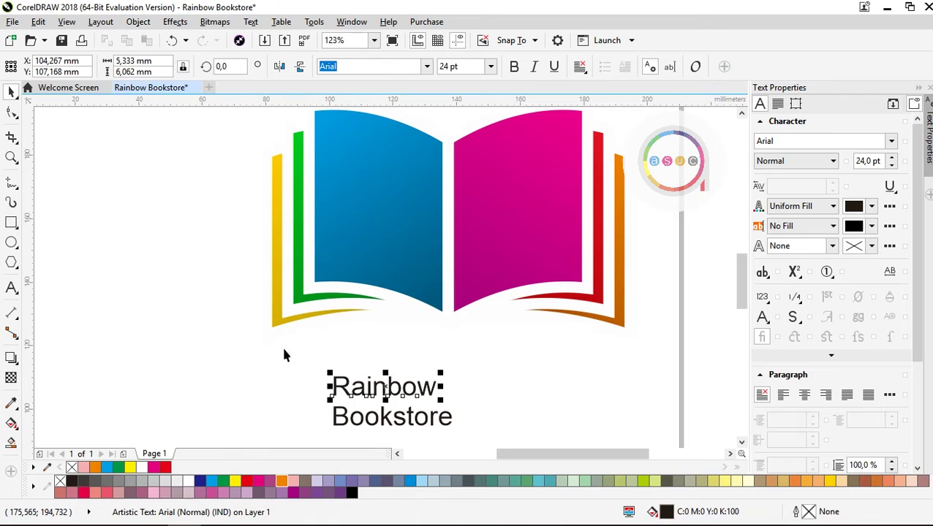
Enlarge the word Rainbow to about 33.4 pt and change its font to Raleway Bold
drag(440, 370, 481, 357)
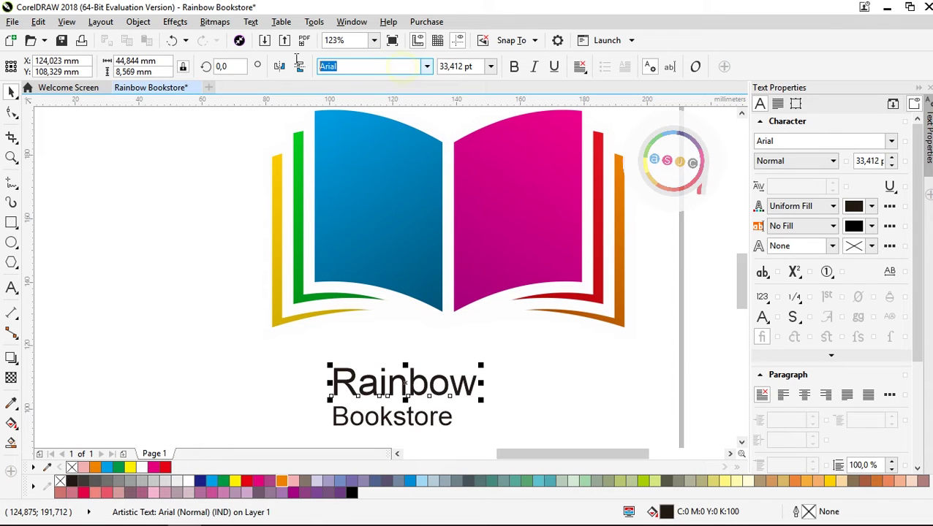
text(RA)
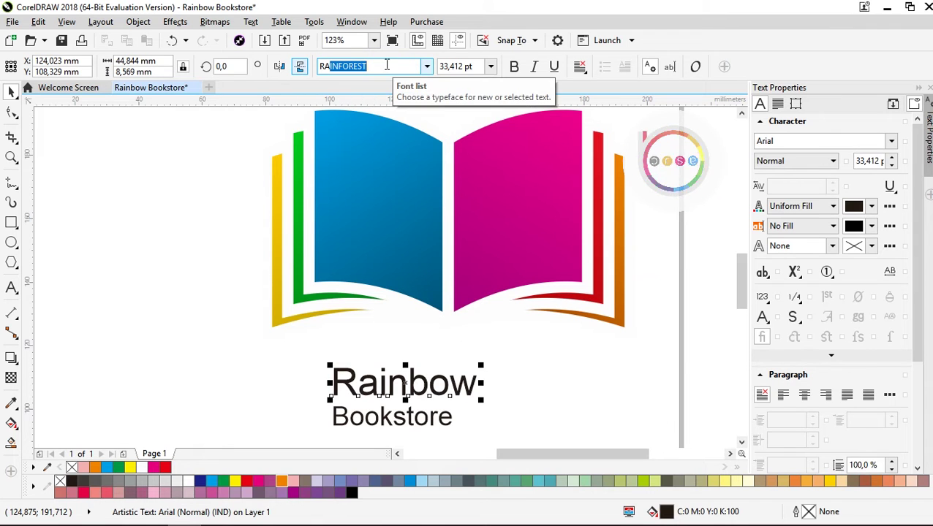
click(428, 67)
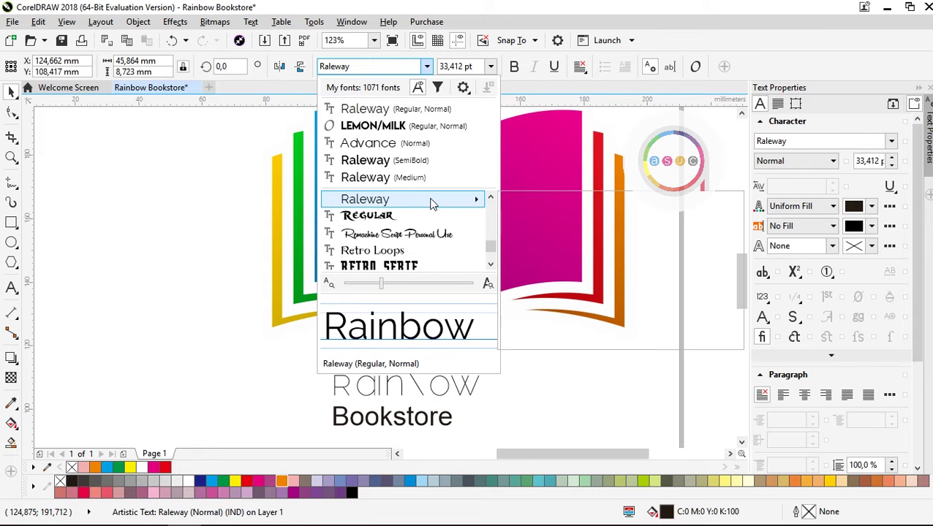
mouse_move(431, 202)
click(545, 305)
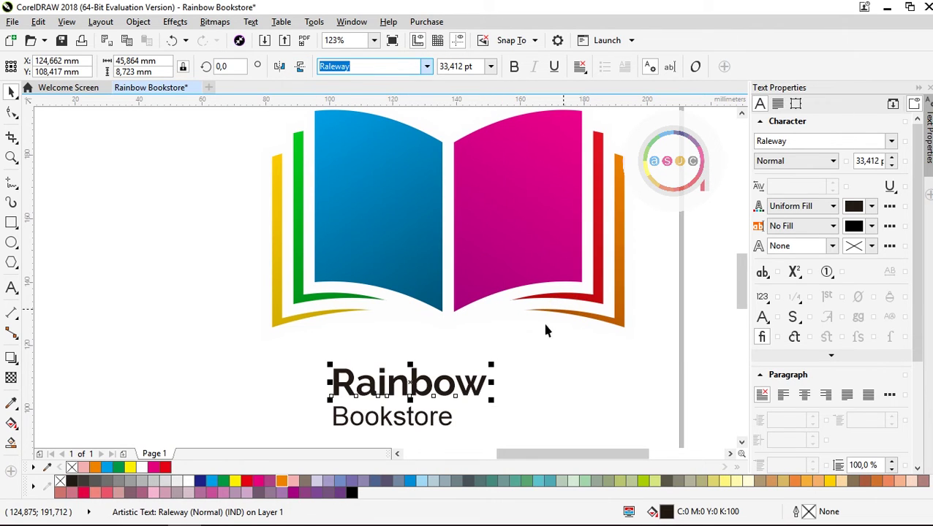
Change the font of the word Bookstore to Raleway Regular
click(417, 422)
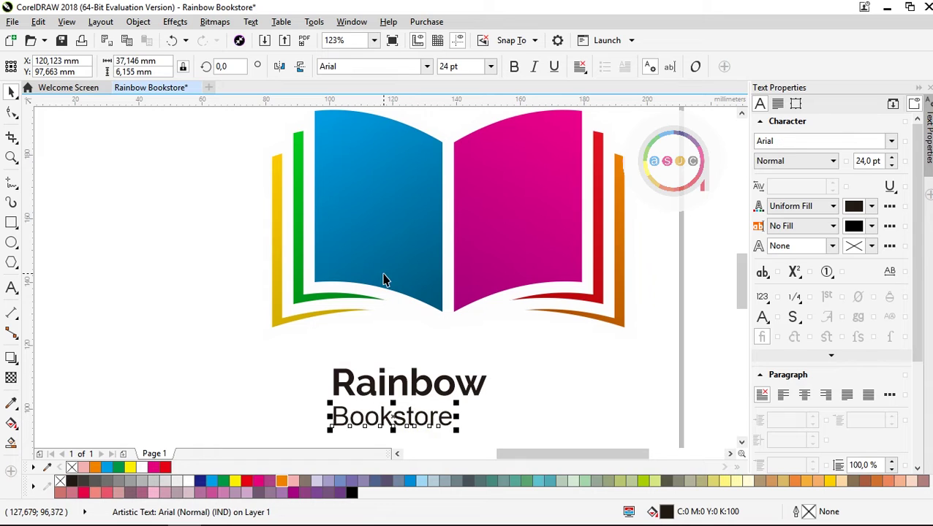
click(424, 71)
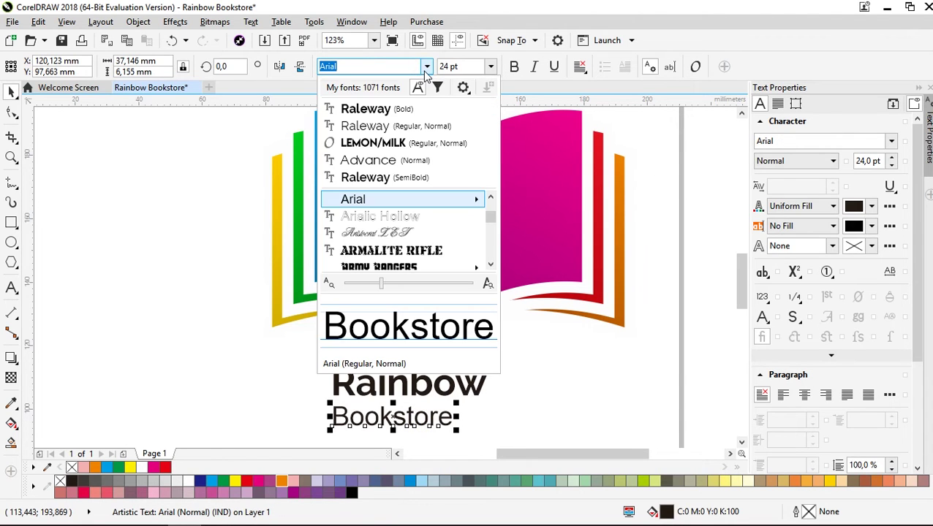
click(402, 130)
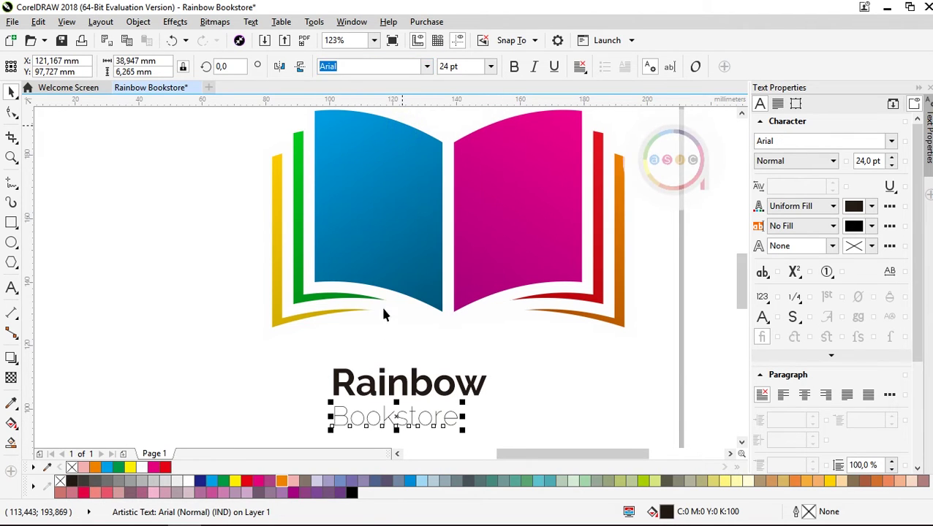
Change the font of the word Bookstore to Raleway Medium and shrink it to about 18 pt
click(426, 67)
mouse_move(412, 199)
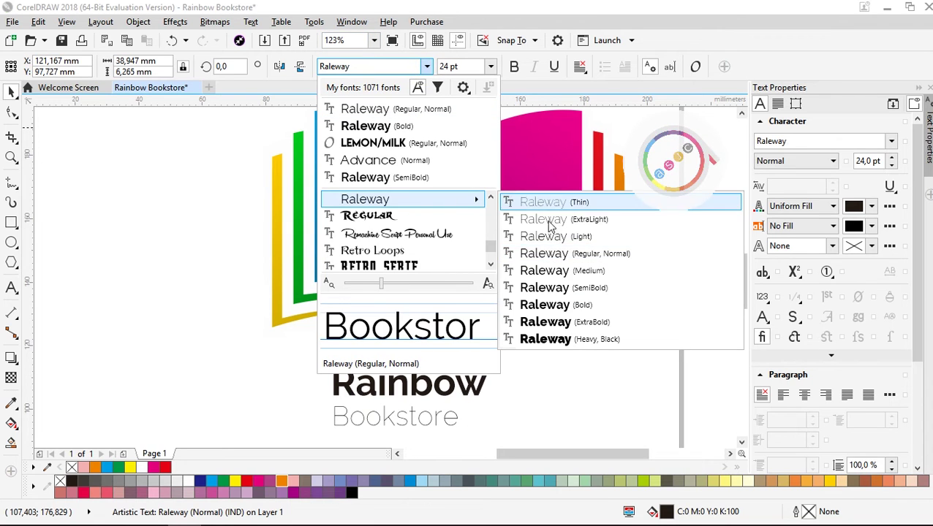
click(552, 271)
drag(350, 430, 361, 427)
click(499, 397)
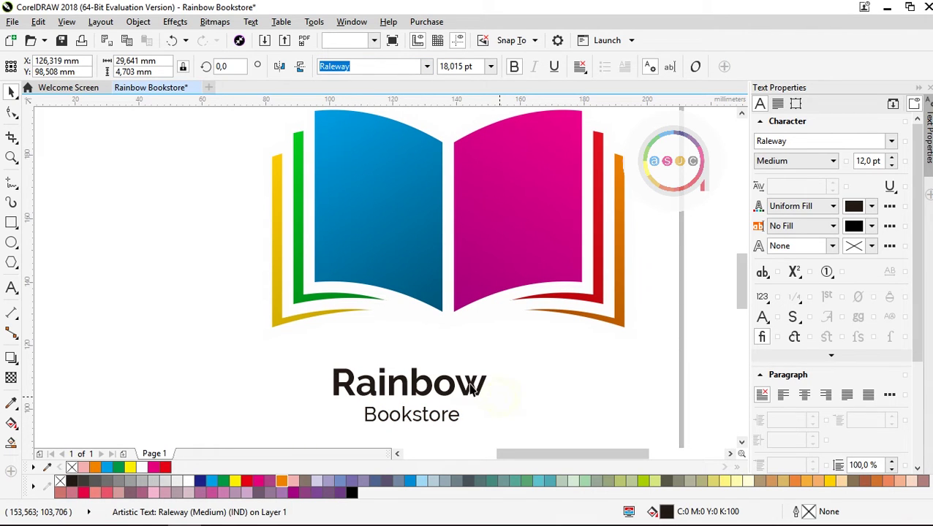
Enlarge the word Rainbow to about 40.2 pt and move Bookstore to the middle just beneath it
click(475, 393)
drag(490, 369, 521, 352)
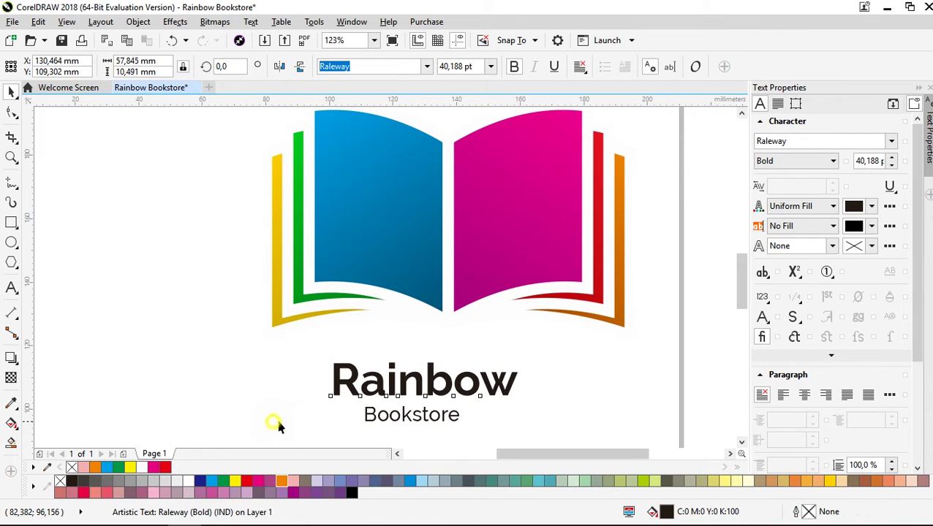
click(387, 424)
mouse_move(395, 421)
mouse_down()
mouse_move(393, 411)
mouse_move(401, 415)
mouse_up()
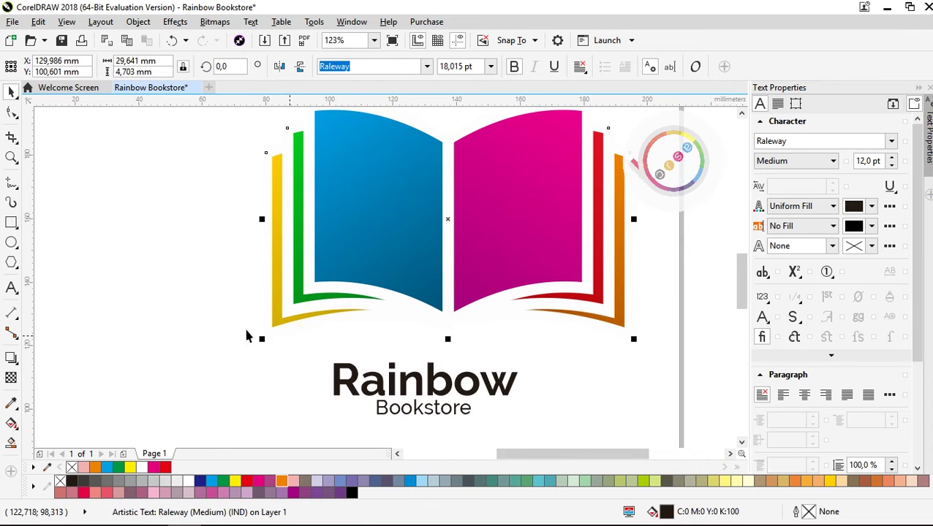
Centre both words horizontally on the book and move them up close to its lower edge
click(180, 316)
click(304, 436)
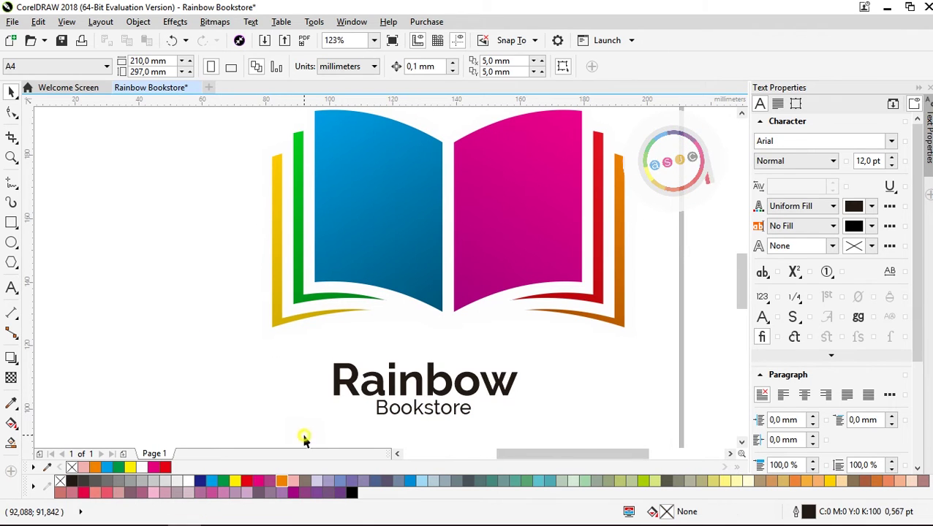
drag(550, 337, 556, 326)
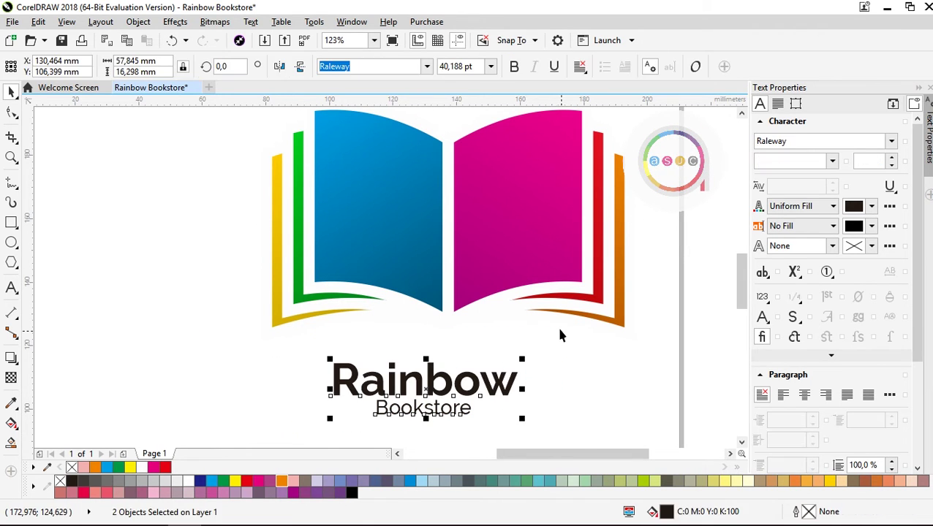
shift+click(489, 205)
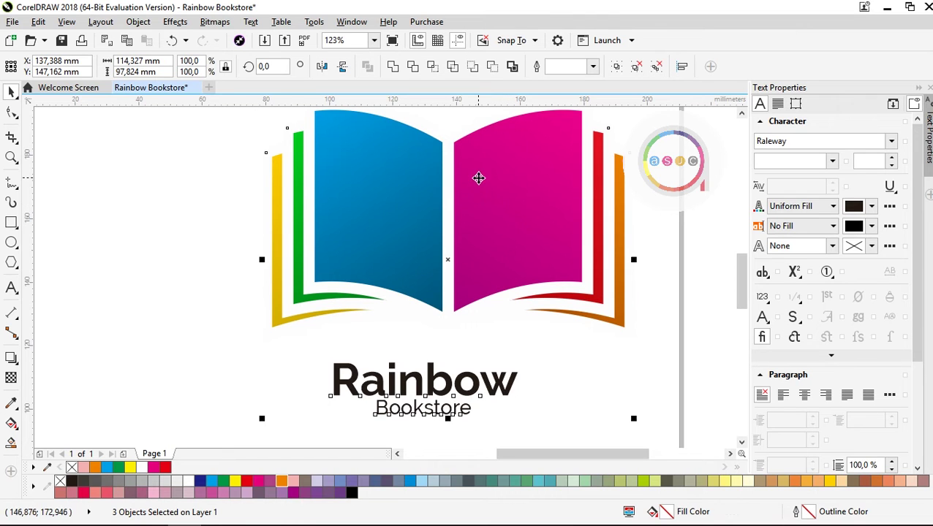
key(c)
drag(326, 429, 577, 338)
drag(506, 386, 503, 345)
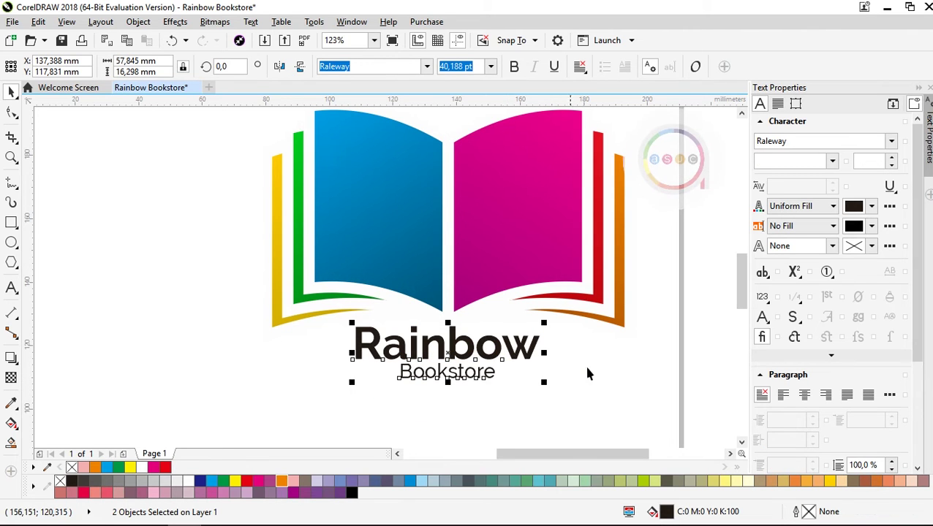
Fill the word Bookstore with 90% black
click(474, 376)
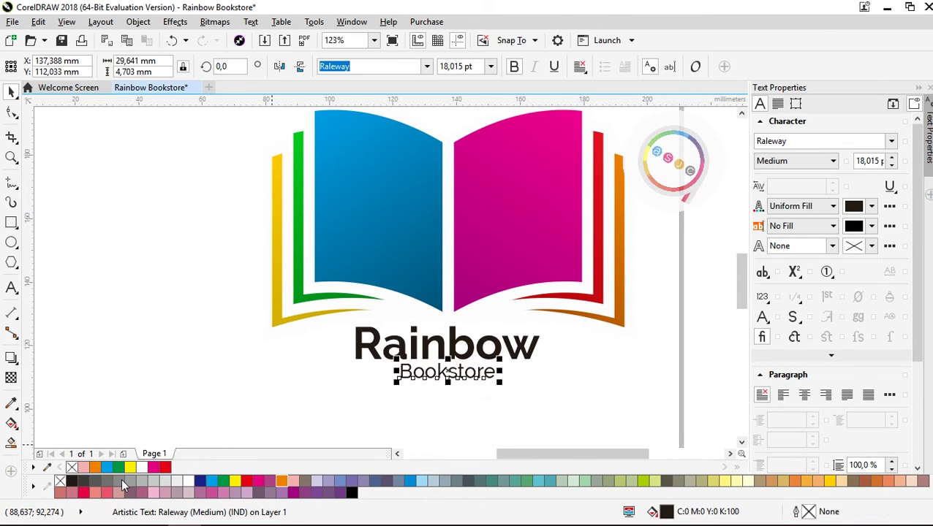
click(89, 488)
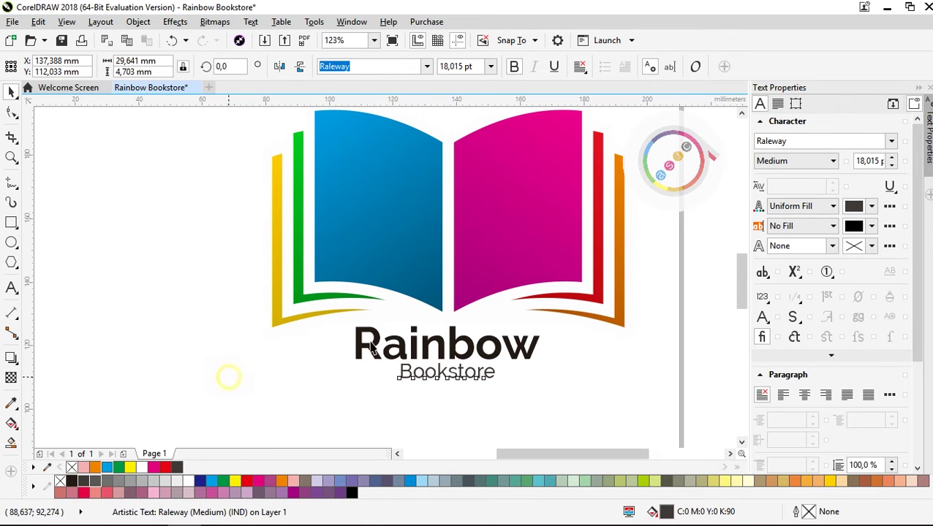
click(226, 377)
Apply a horizontal magenta-to-cyan fountain fill to the word Rainbow, with its start point extended far out before the first letter
click(413, 356)
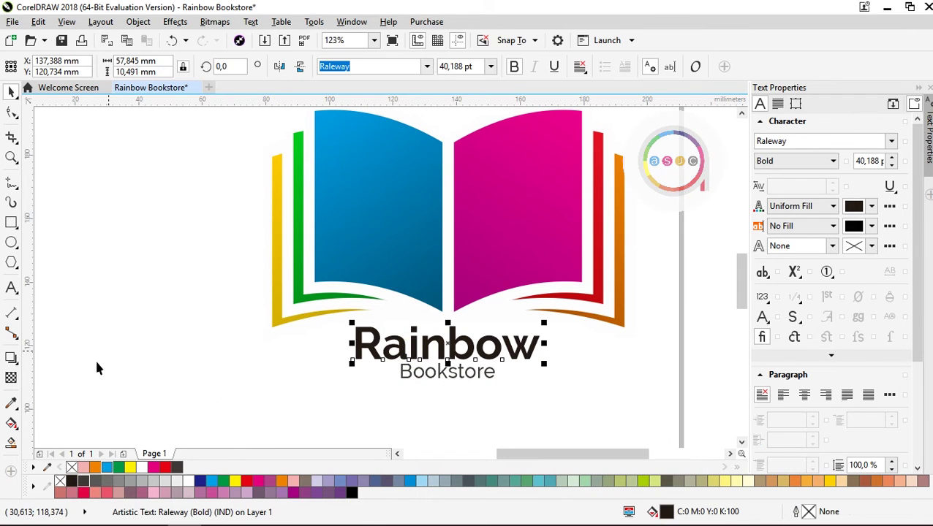
click(11, 423)
drag(347, 342, 543, 341)
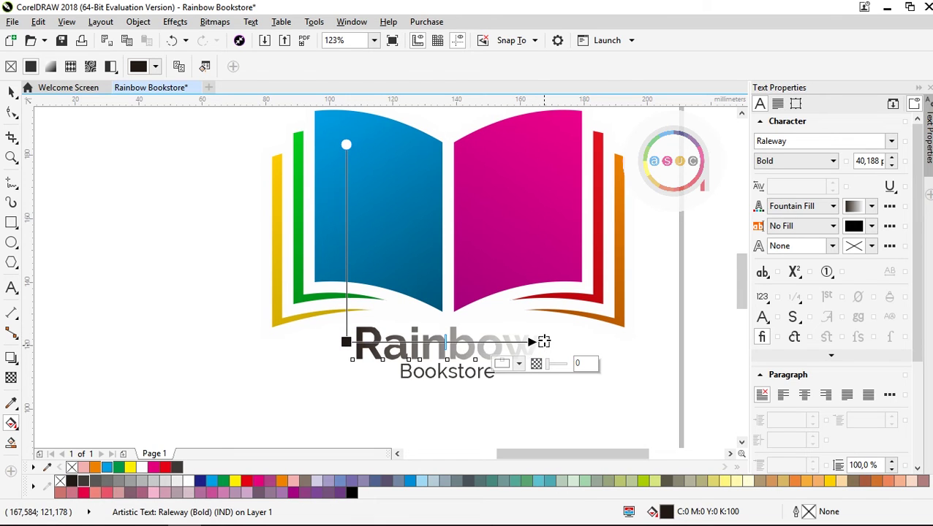
click(212, 481)
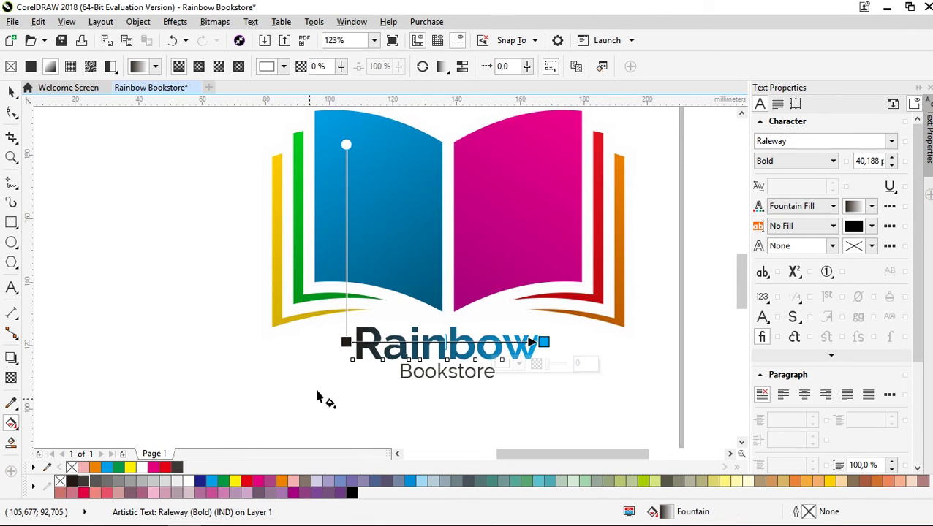
click(347, 342)
click(256, 479)
drag(346, 342, 51, 341)
drag(455, 342, 468, 342)
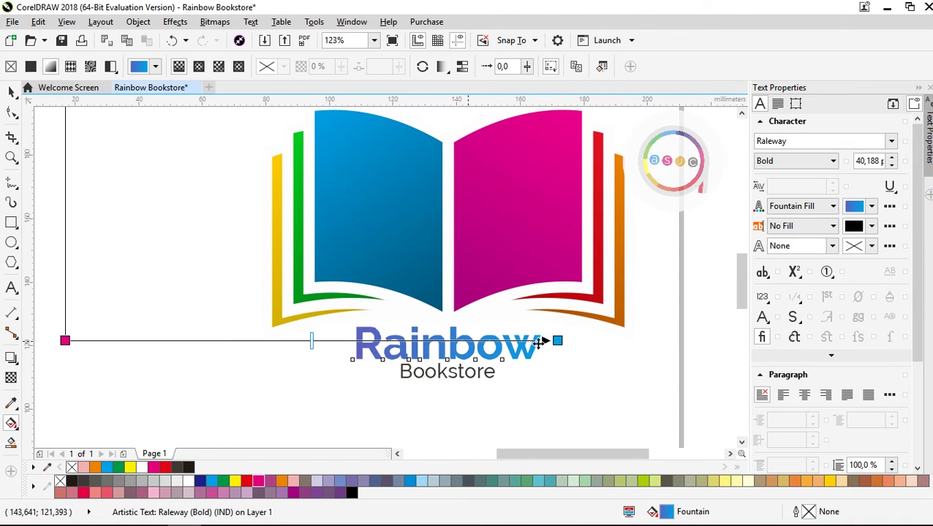
Darken the end colour of Rainbow's fountain fill to a deeper blue using the RGB colour model
click(554, 341)
click(534, 362)
click(585, 233)
click(530, 268)
drag(585, 280, 596, 276)
Shift the fountain fill's start colour to a brighter RGB pink-magenta and bring its start point closer to the word Rainbow
drag(64, 341, 141, 339)
click(141, 340)
click(116, 361)
click(146, 233)
click(148, 268)
drag(162, 255, 181, 226)
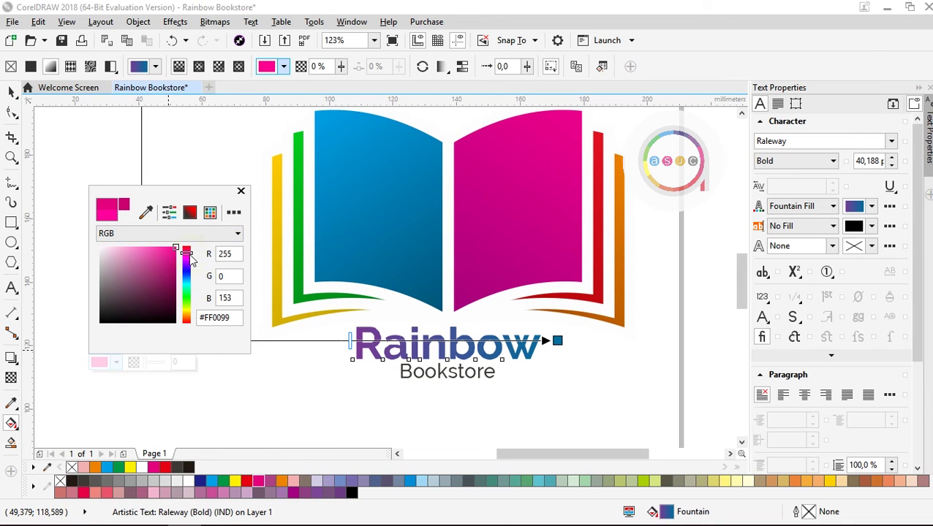
click(327, 285)
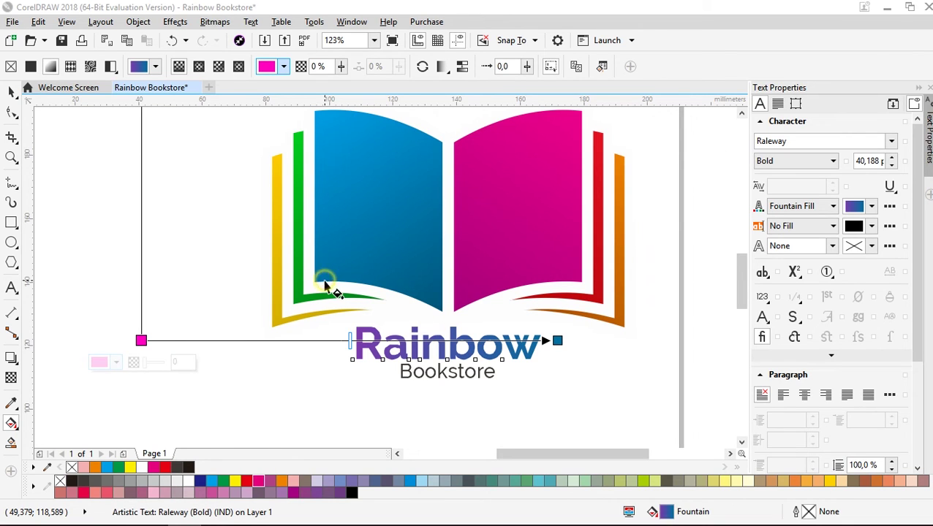
drag(141, 340, 219, 340)
key(space)
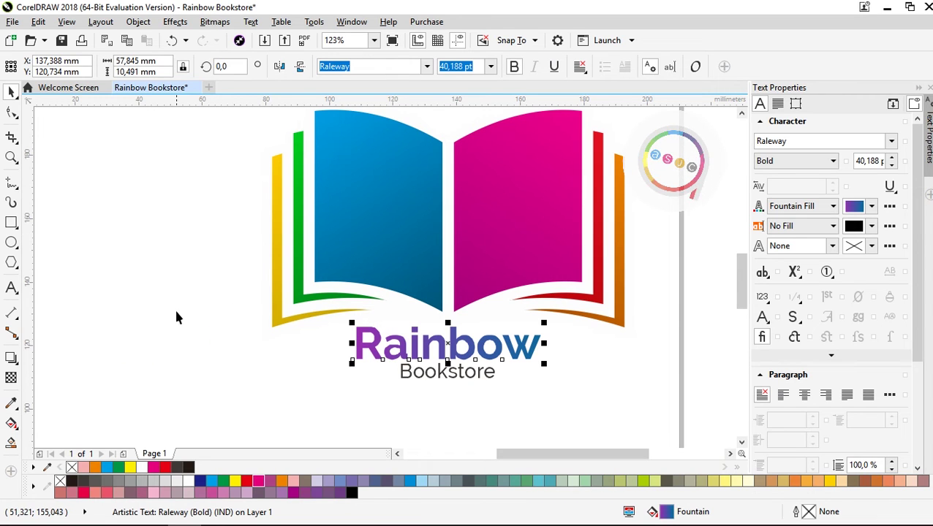
Group the book with both words and centre the group on the page
click(210, 424)
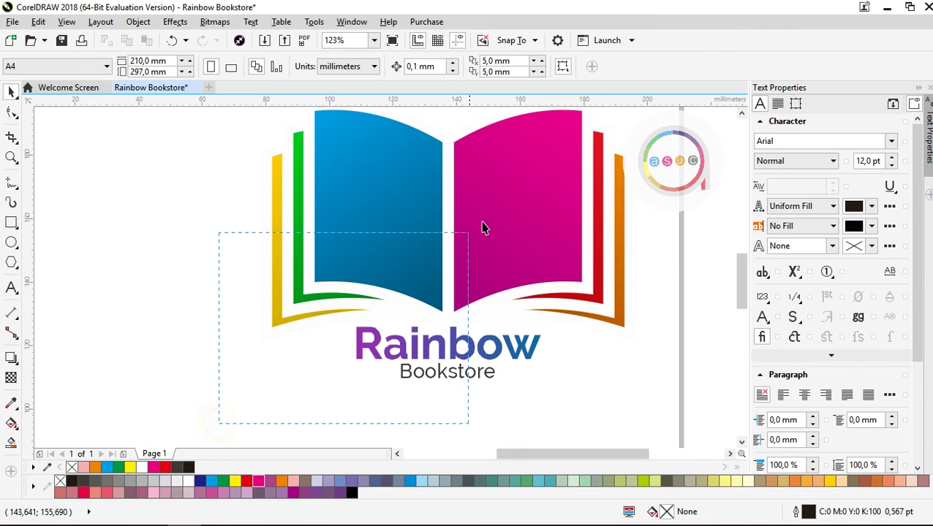
drag(671, 83, 702, 73)
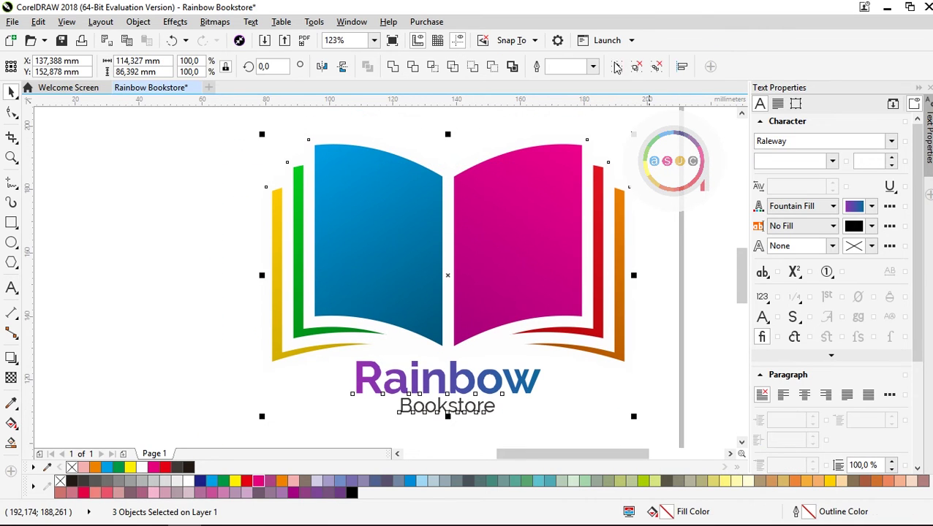
click(616, 66)
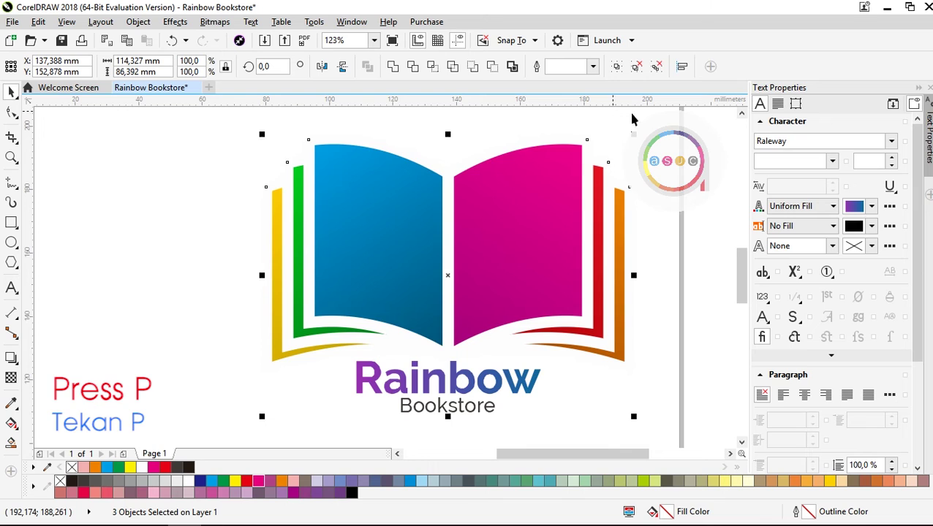
key(p)
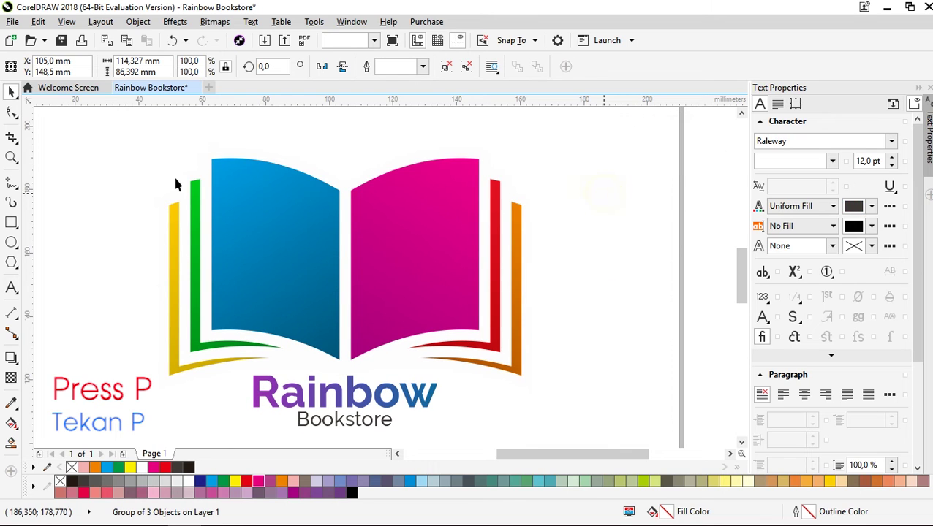
Draw a square about 147 mm wide around the logo and centre it on the page
key(shift+F4)
click(6, 225)
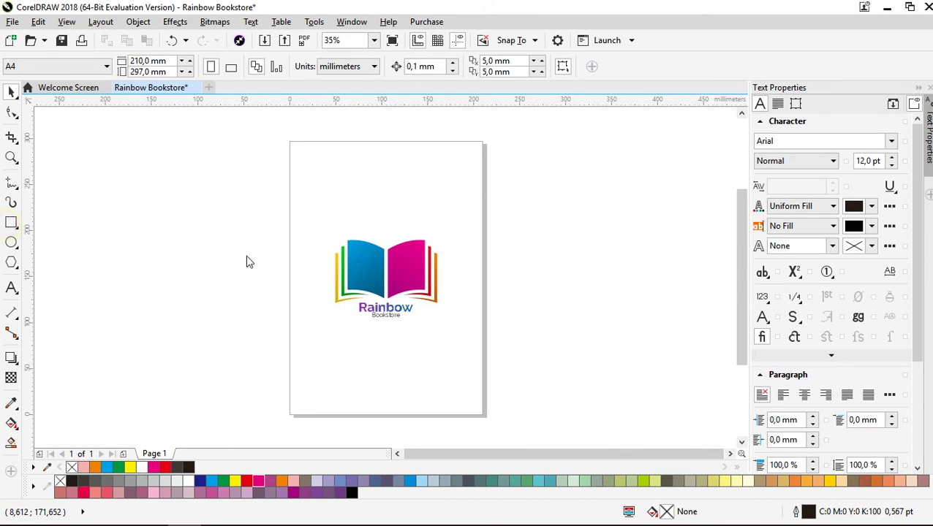
key(F6)
drag(316, 225, 449, 331)
key(p)
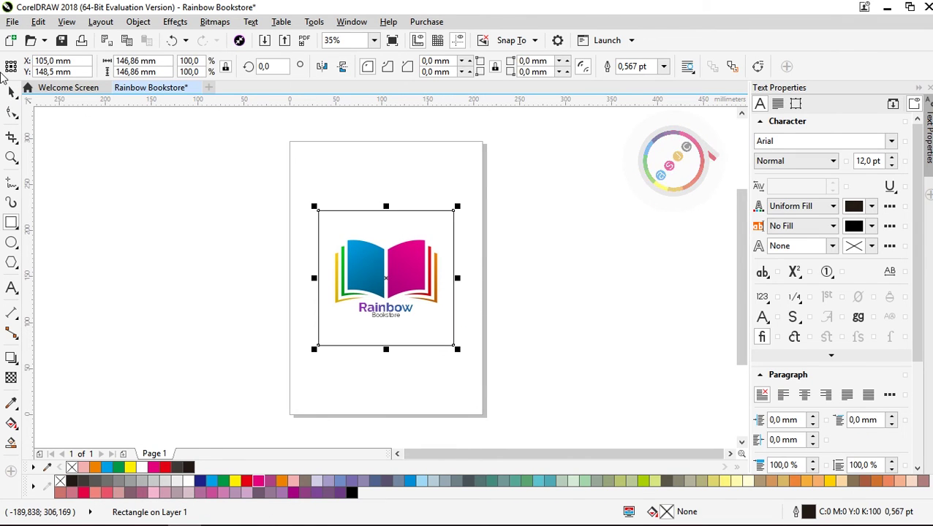
Round all corners of the square to a radius of about 17.1 mm and fill it with 10% black
click(11, 114)
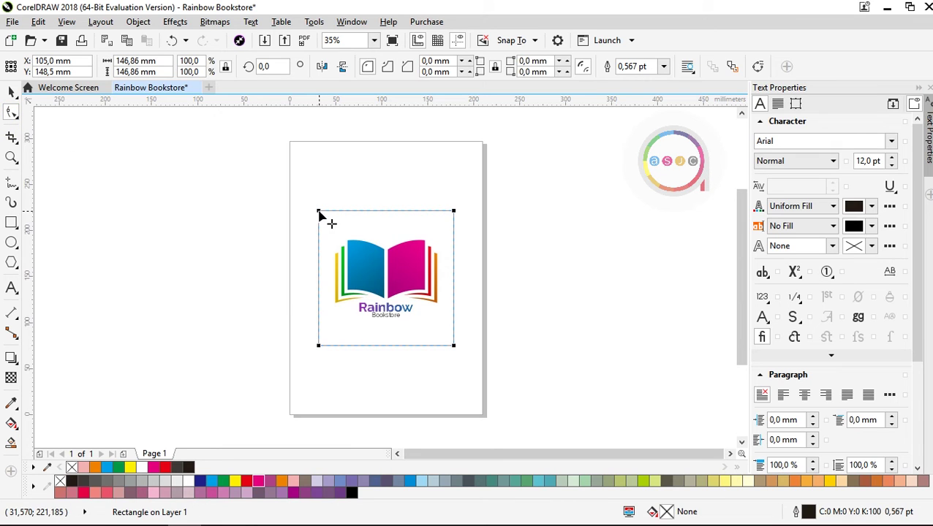
drag(319, 217, 318, 226)
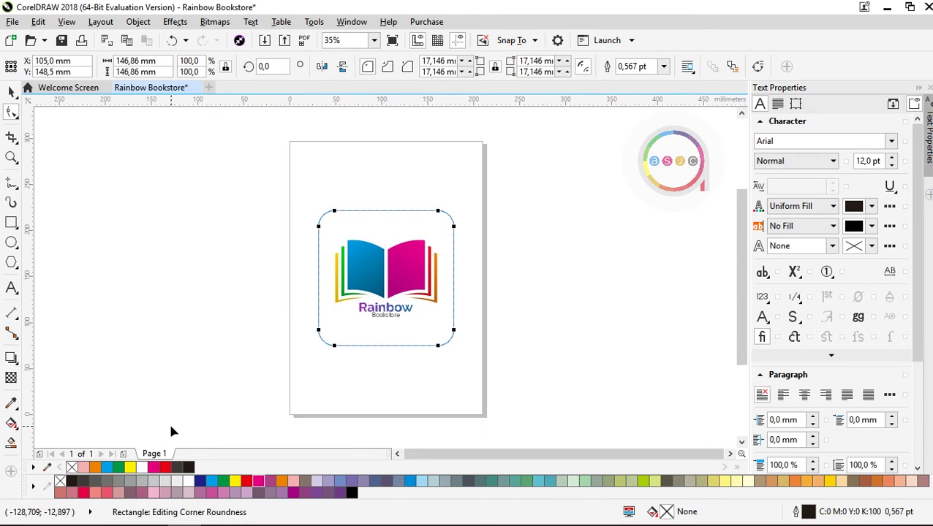
click(177, 482)
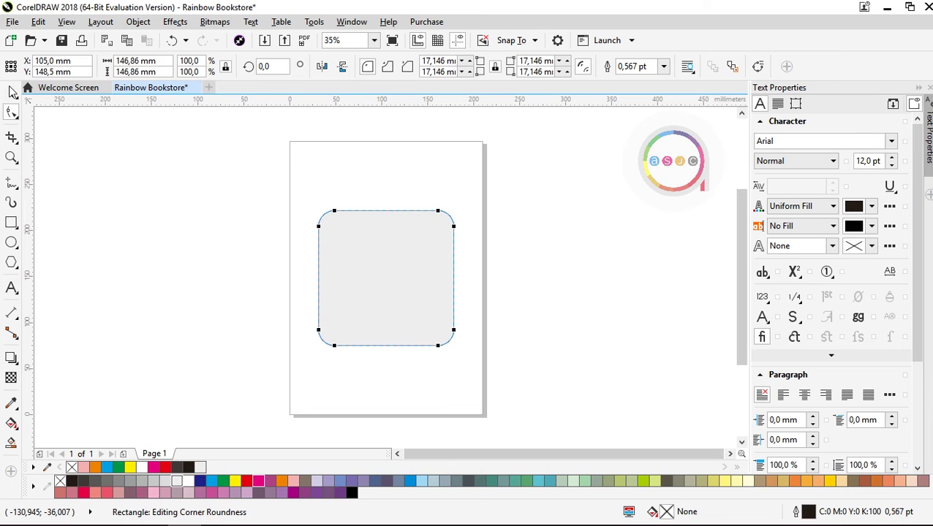
Remove the outline of the rounded square and send it to the back of the page
click(10, 92)
right_click(60, 483)
right_click(380, 231)
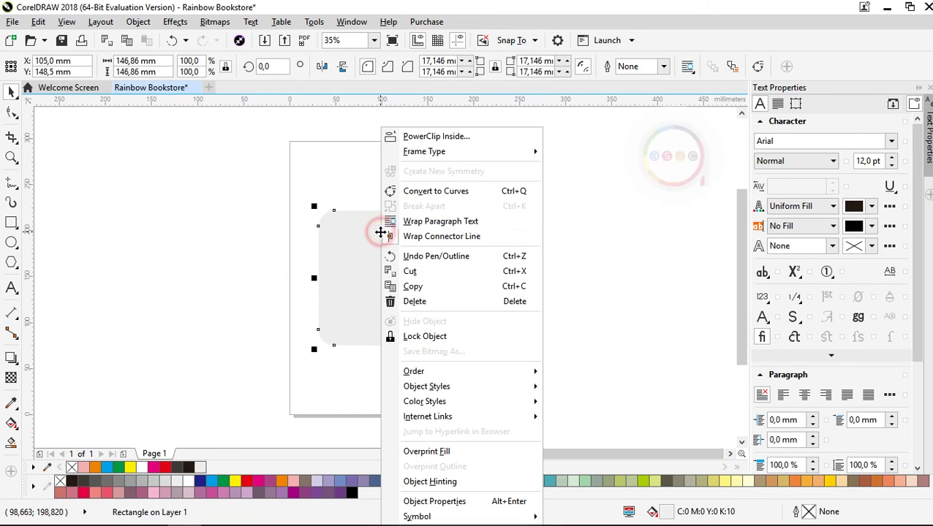
mouse_move(420, 373)
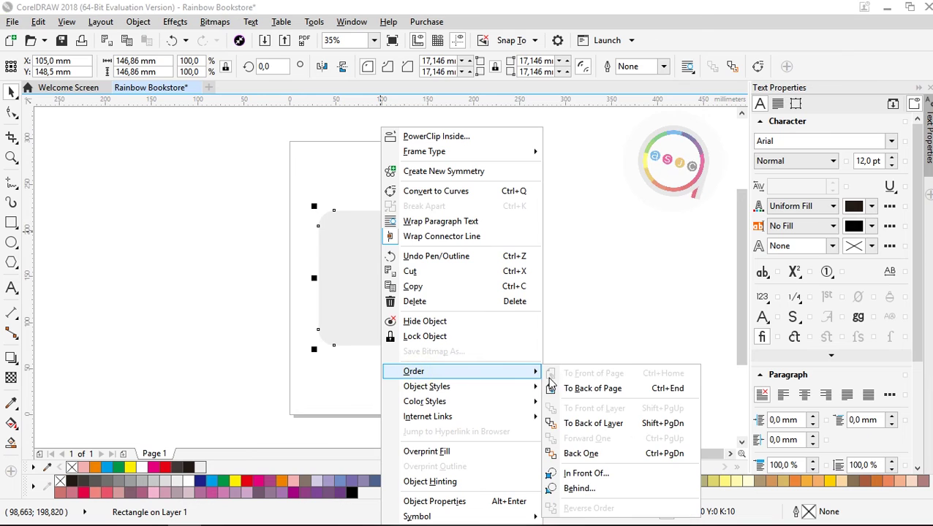
click(567, 389)
click(611, 258)
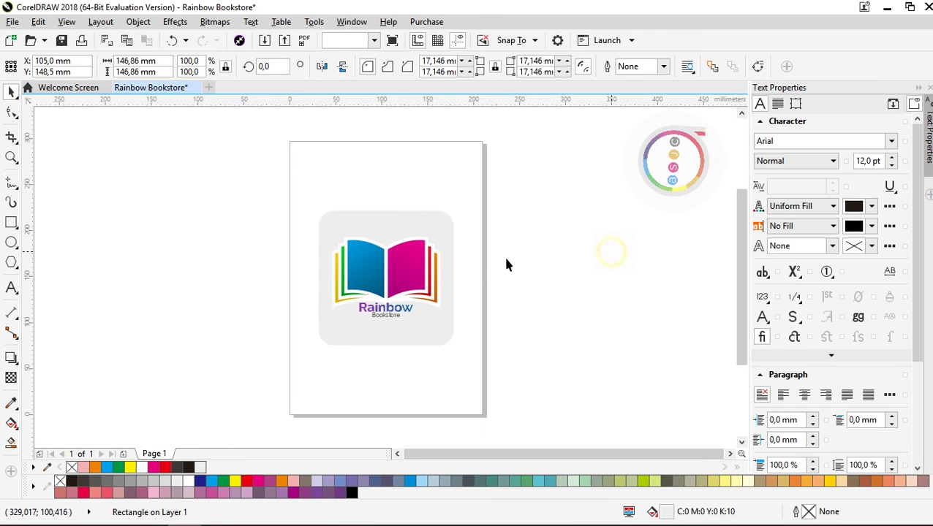
Set the outline colour of the book inside the logo group to 10% black, matching the background square
click(377, 276)
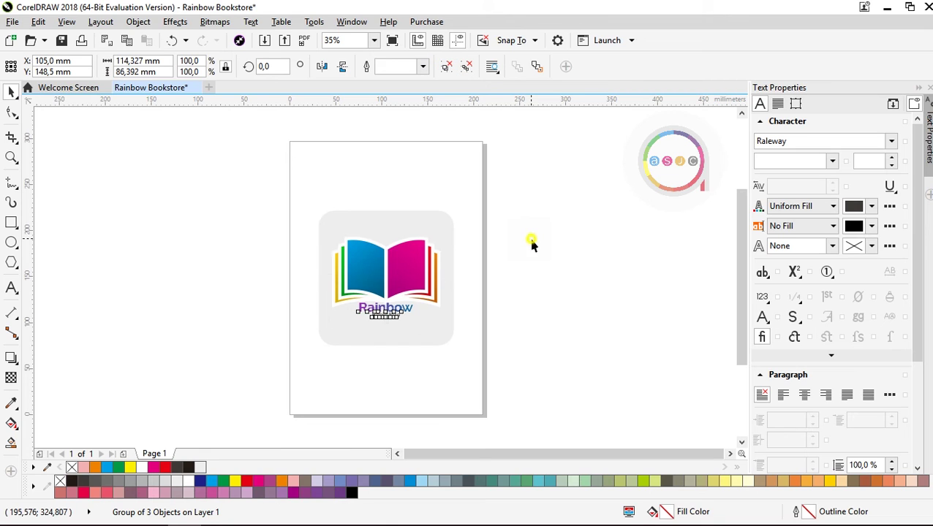
click(405, 271)
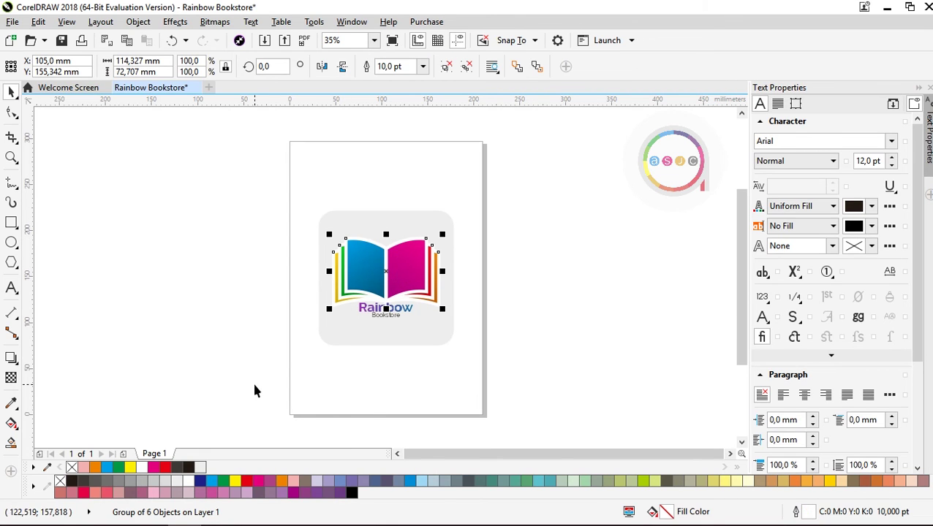
right_click(176, 482)
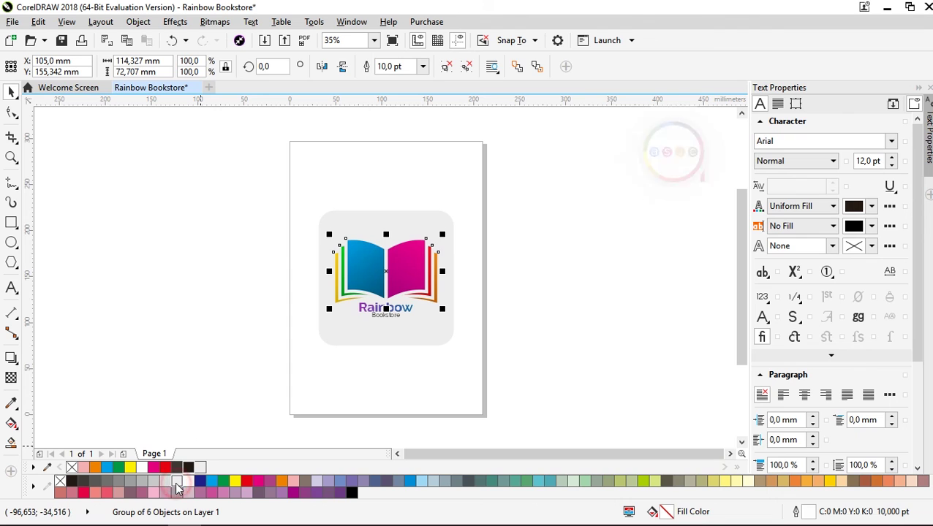
Move the words Rainbow and Bookstore down slightly and enlarge them together to about 68.6 mm wide
drag(241, 364, 553, 147)
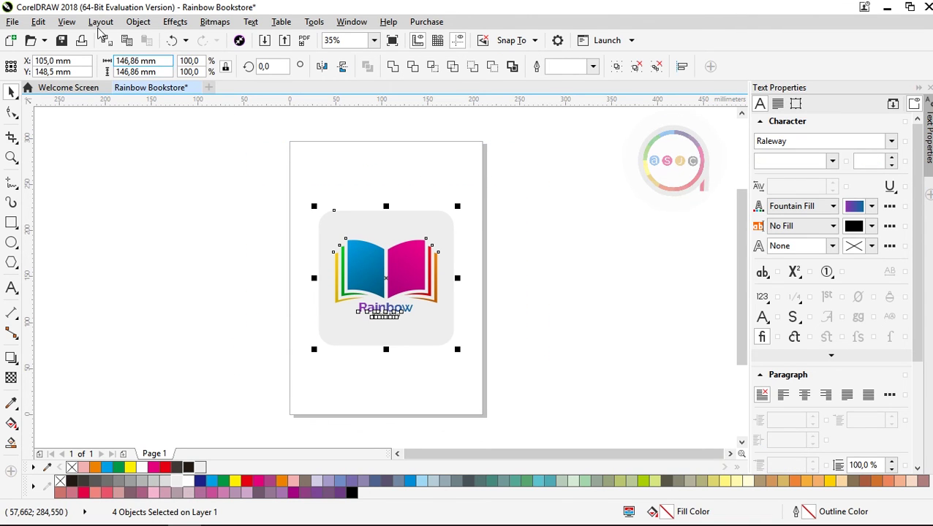
click(12, 157)
click(126, 67)
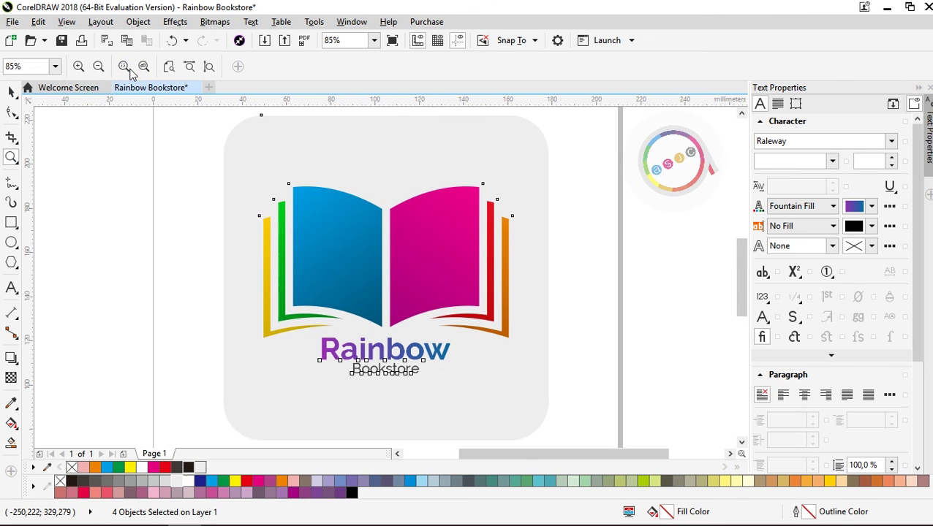
click(12, 94)
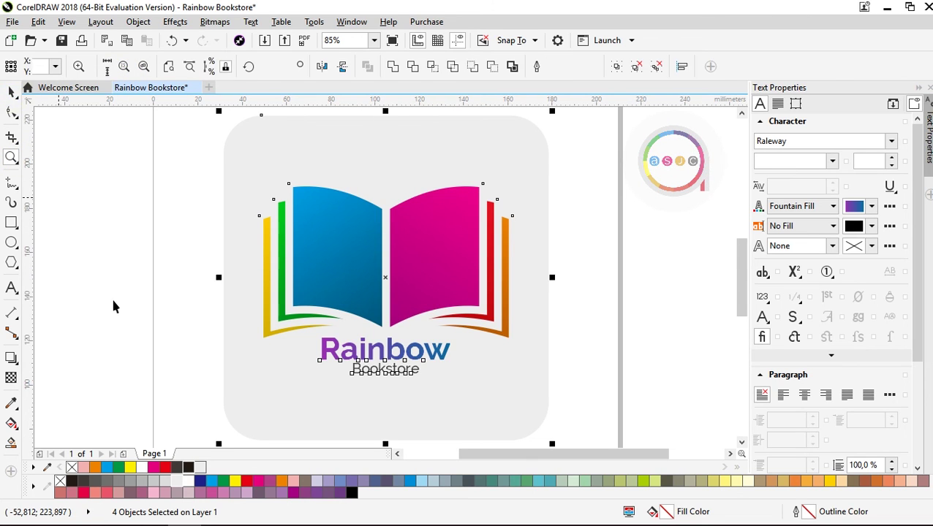
click(116, 314)
click(394, 355)
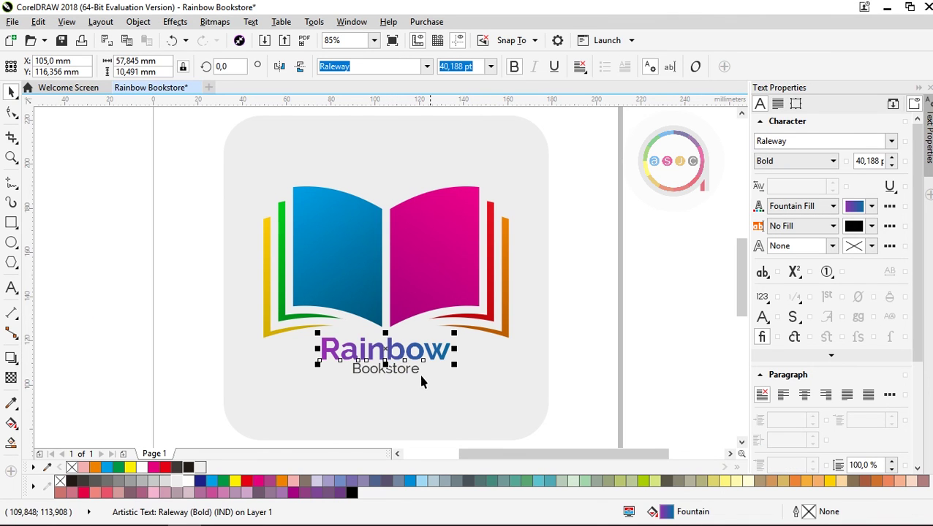
shift+click(410, 374)
drag(407, 358, 407, 362)
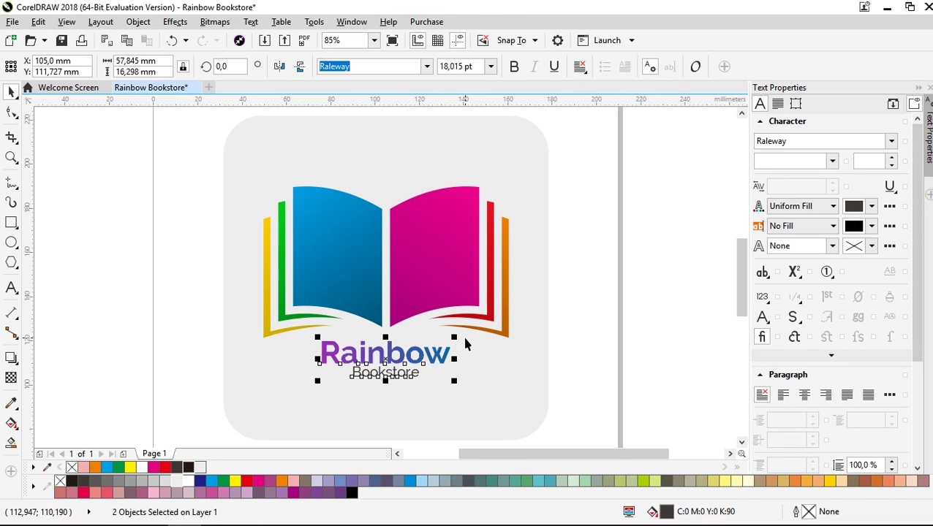
drag(454, 339, 466, 340)
click(609, 331)
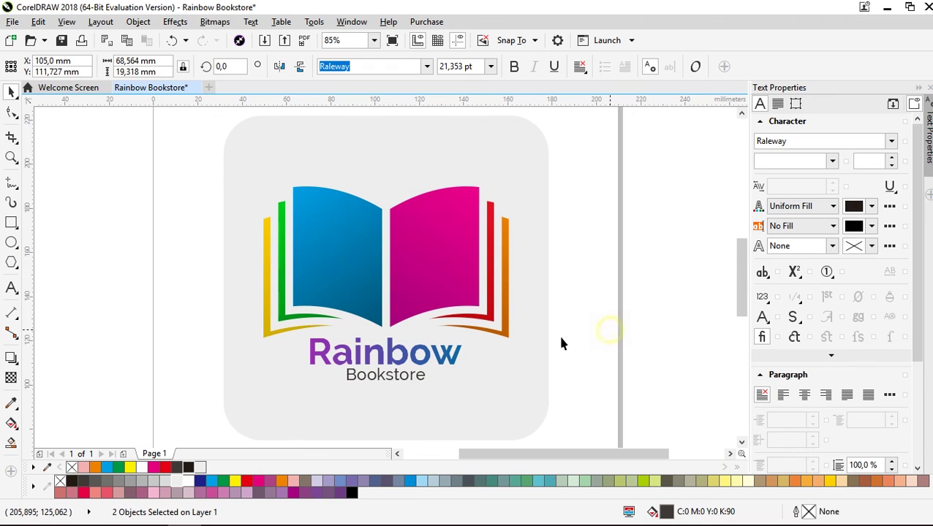
click(441, 353)
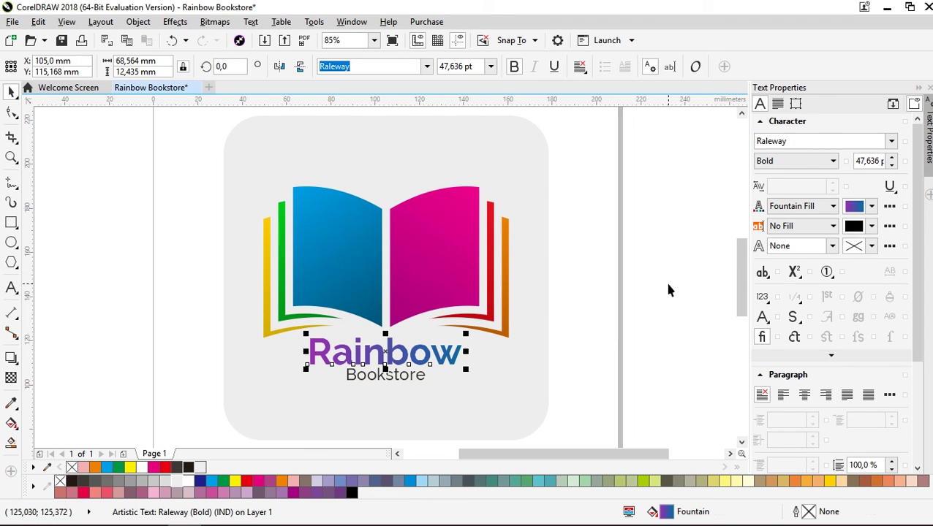
click(762, 272)
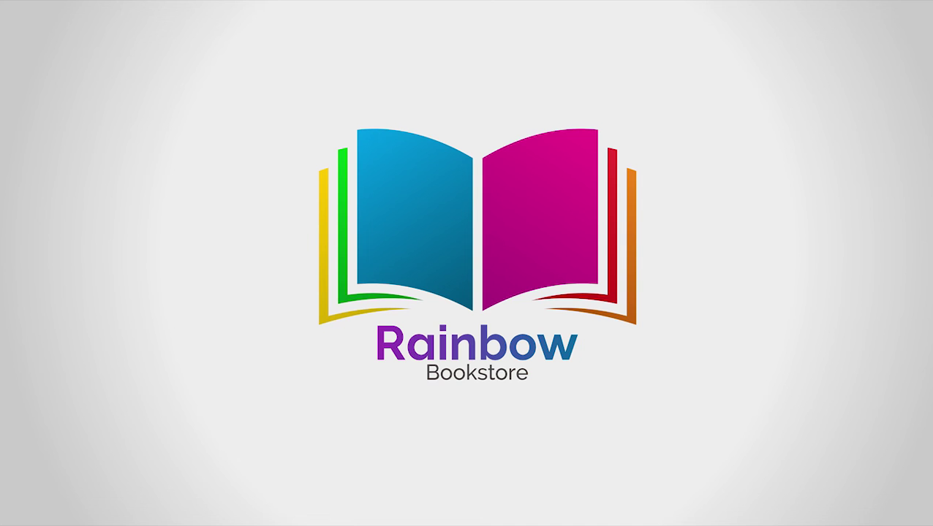